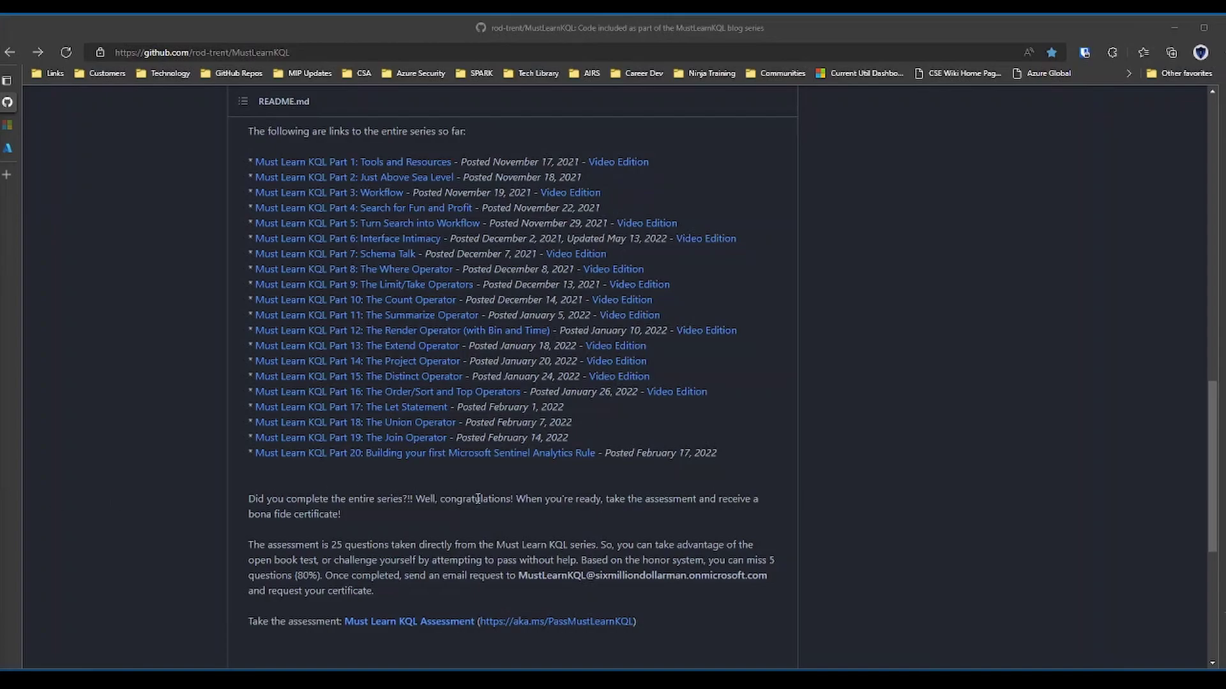
Highlight the Part 20 'first Microsoft Sentinel analytics rule' line in the MustLearnKQL README.
{"action": "left_click_drag", "start_coordinate": [729, 454], "coordinate": [253, 460]}
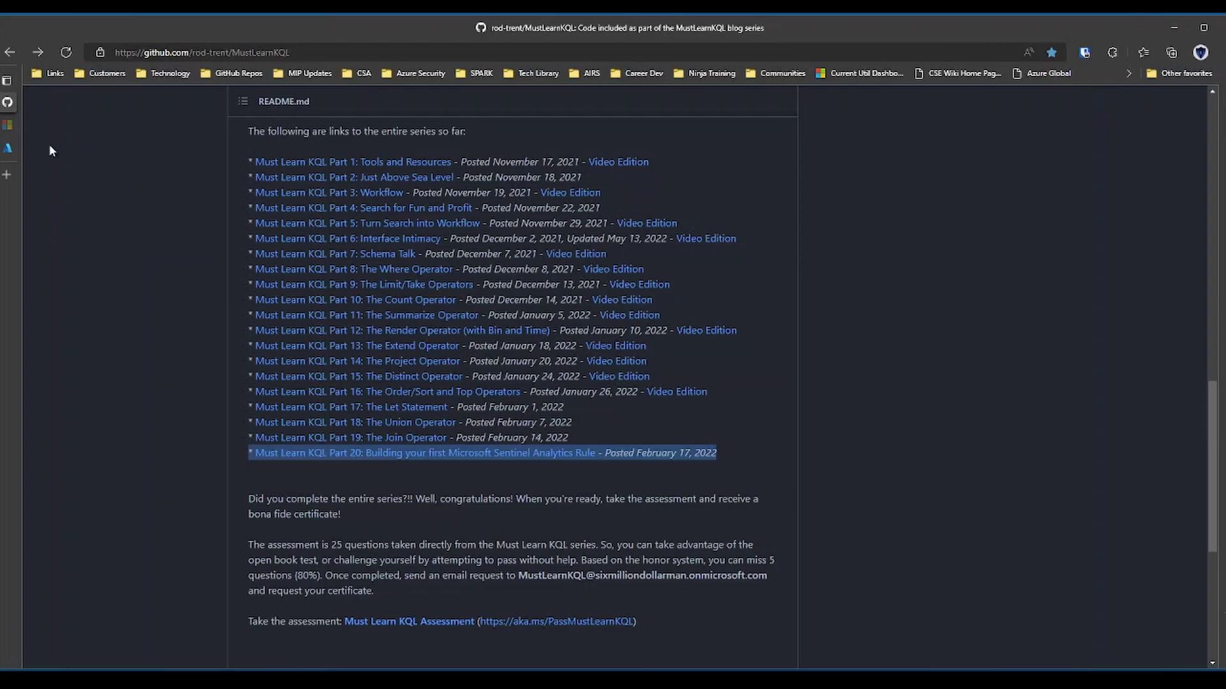
Run the AzureActivity Cloud Shell query in Sentinel Logs; it returns no results for 24 hours.
{"action": "left_click", "coordinate": [7, 148]}
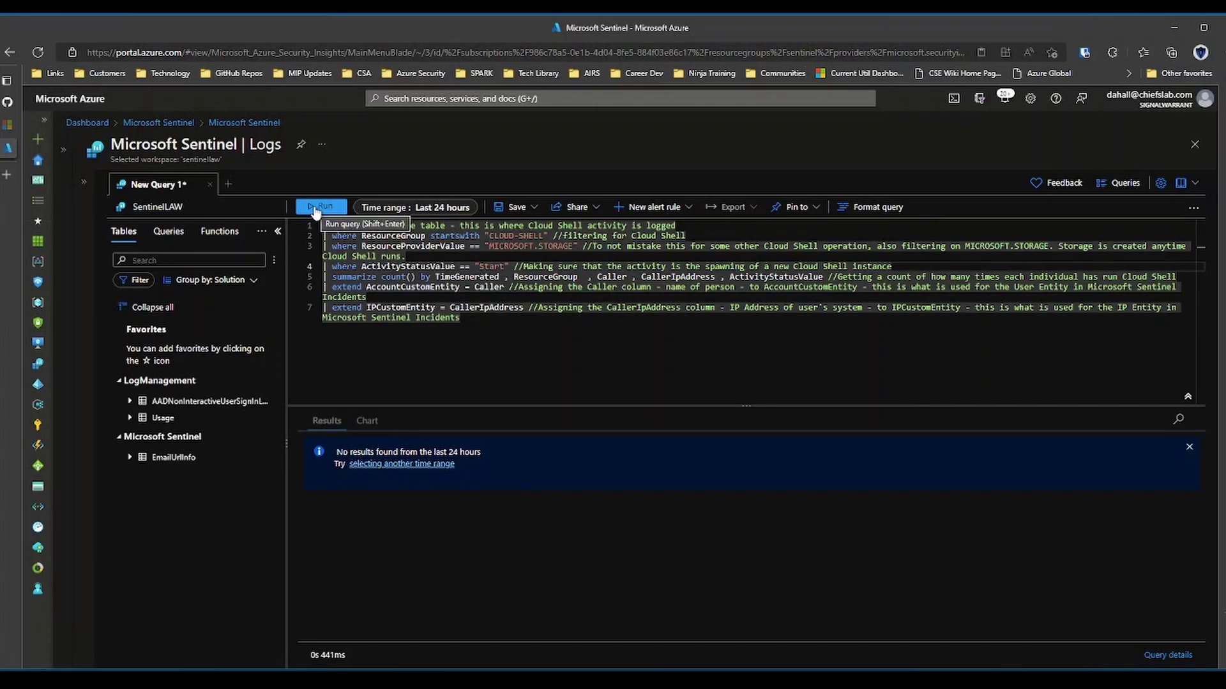
{"action": "left_click", "coordinate": [316, 210]}
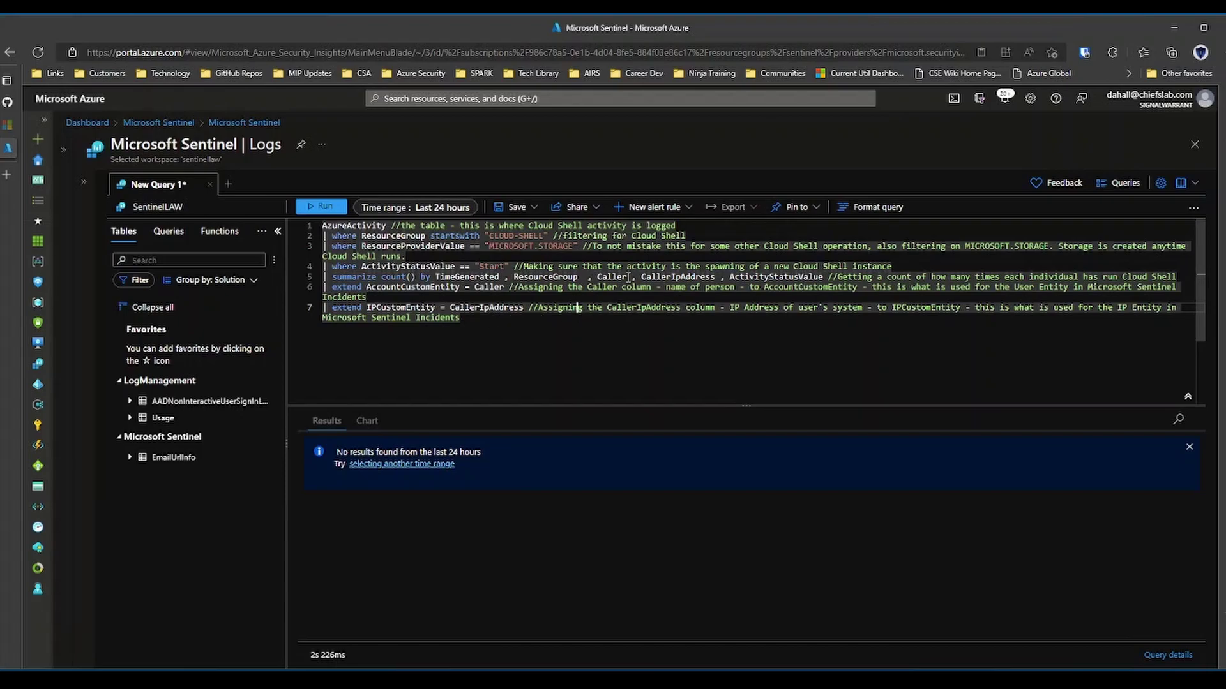
Create a Sentinel alert rule from the query and name it Cloud Usage.
{"action": "left_click", "coordinate": [664, 216]}
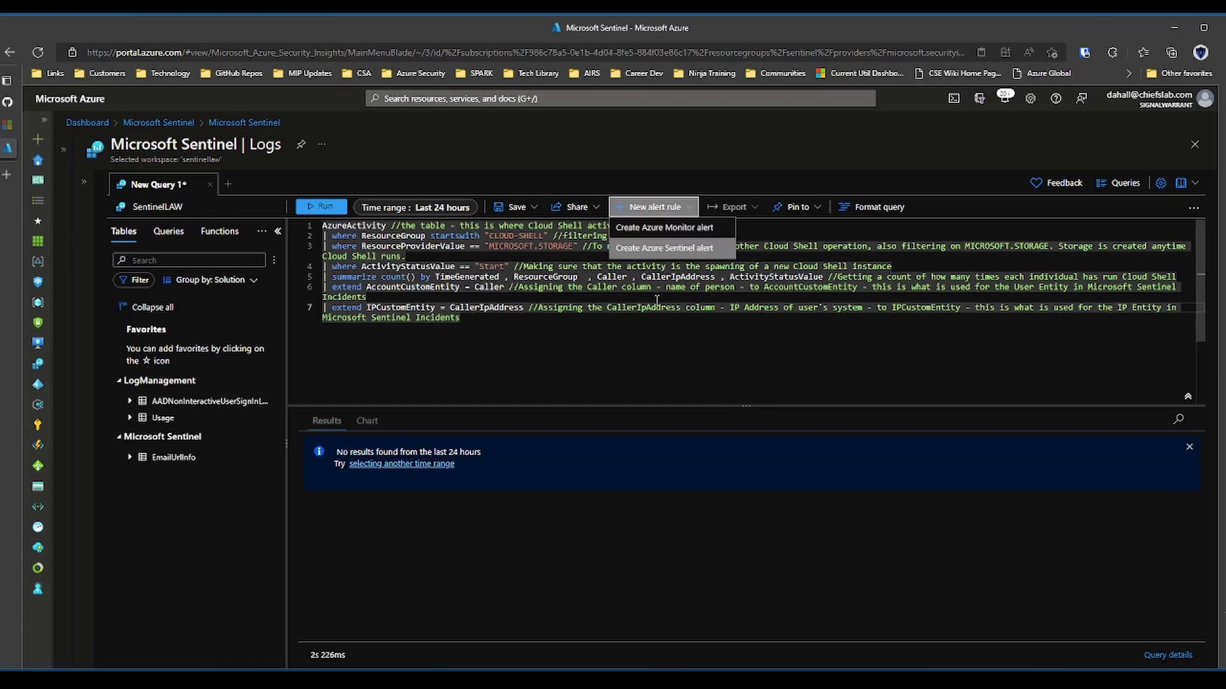
{"action": "left_click", "coordinate": [660, 249]}
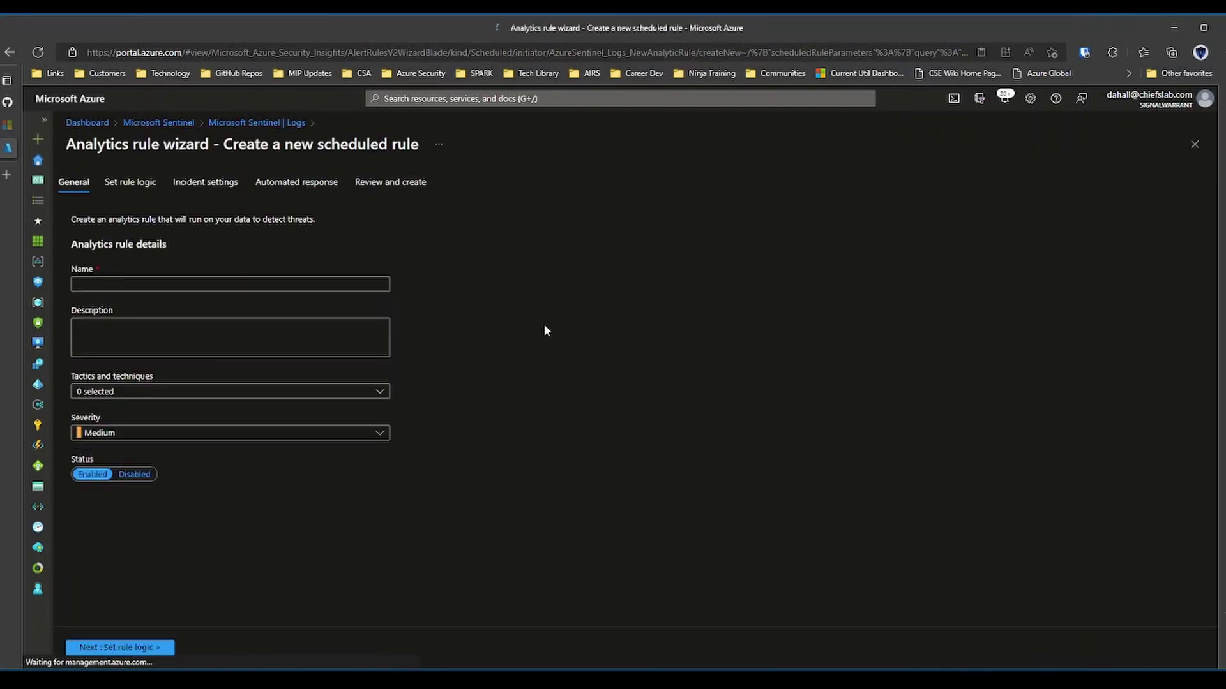
{"action": "left_click", "coordinate": [124, 285]}
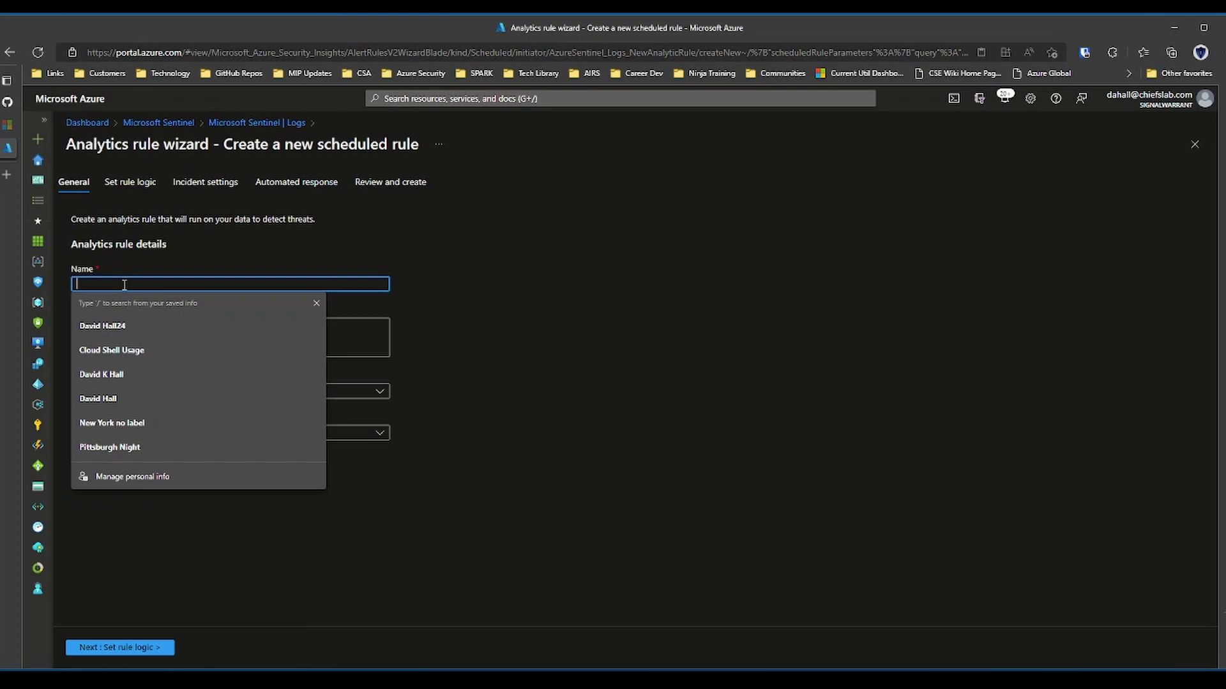
{"action": "type", "text": "Cloud"}
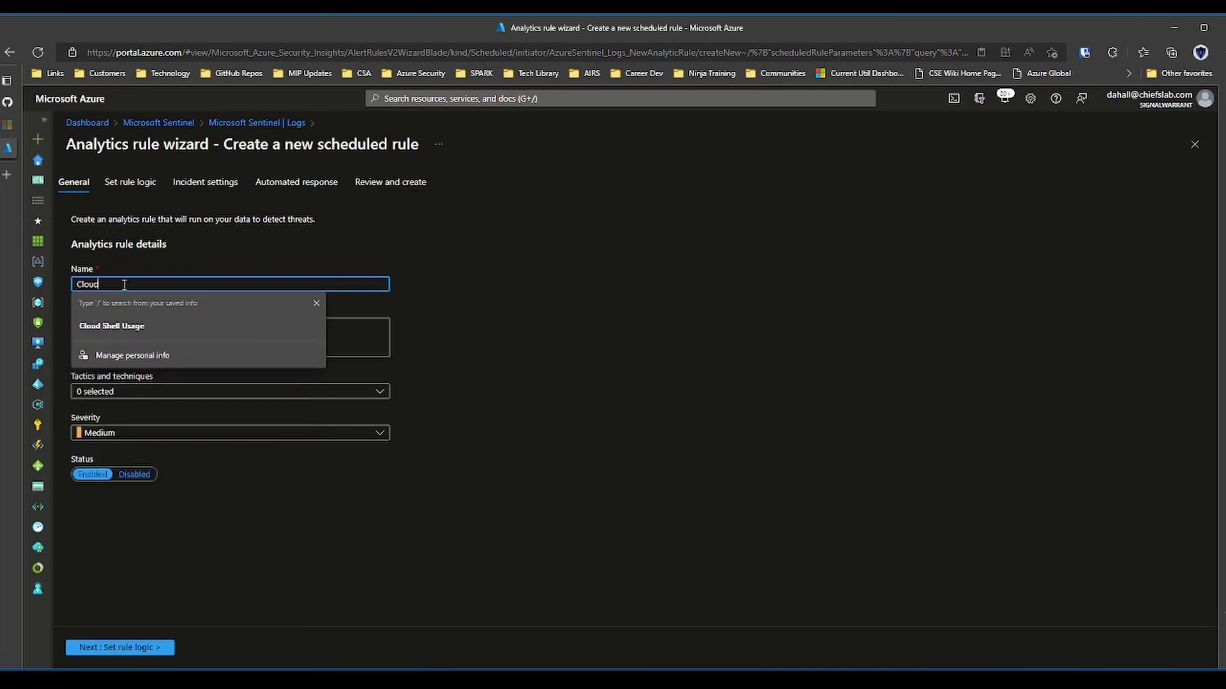
{"action": "type", "text": " Usage"}
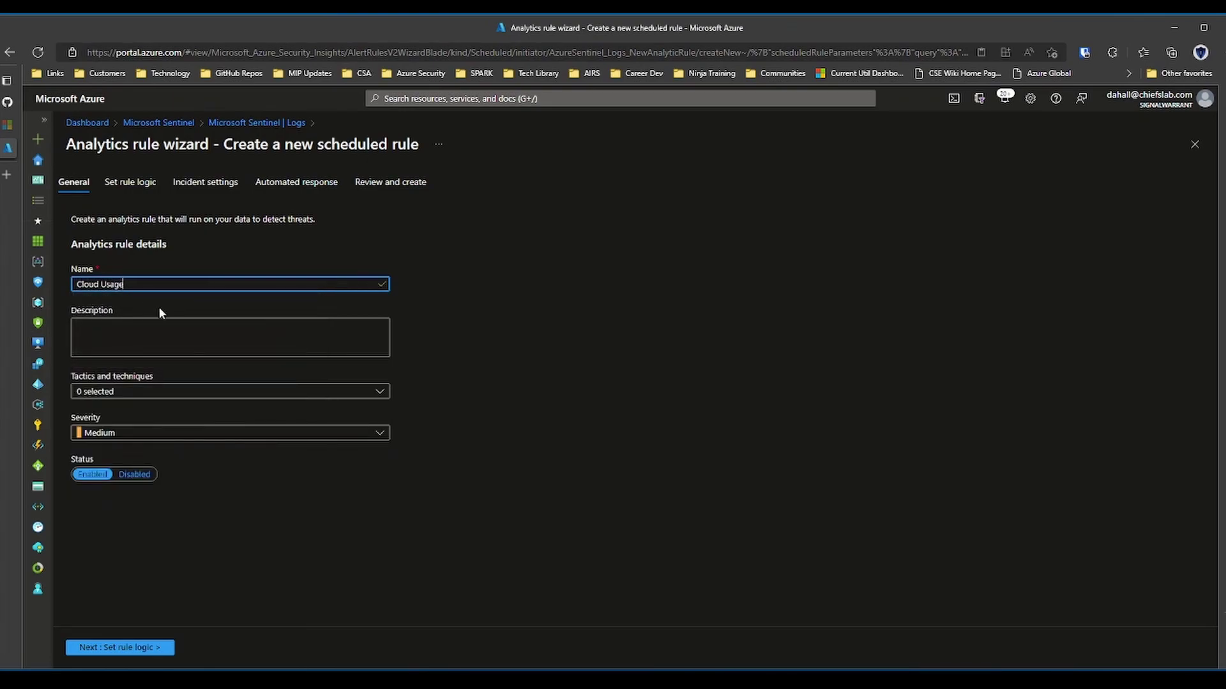
Tag the rule with Discovery and T1526 Cloud Service Discovery, keeping severity Medium.
{"action": "left_click", "coordinate": [232, 391]}
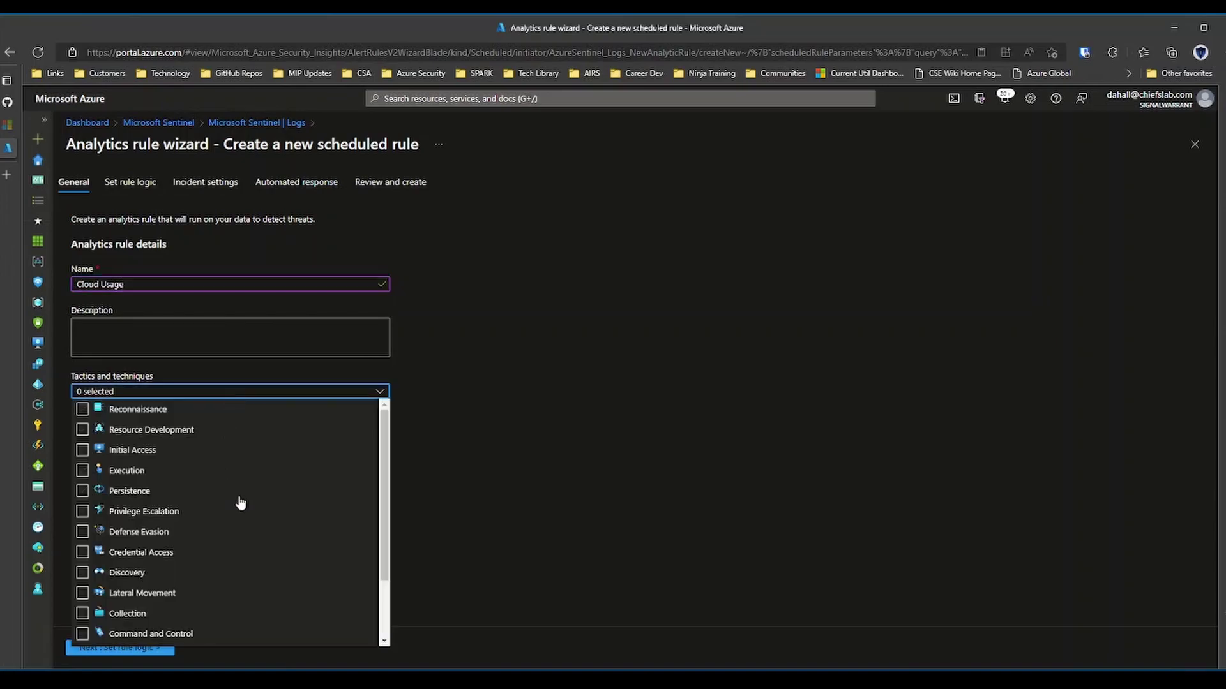
{"action": "scroll", "coordinate": [116, 532], "scroll_direction": "down", "scroll_amount": 2}
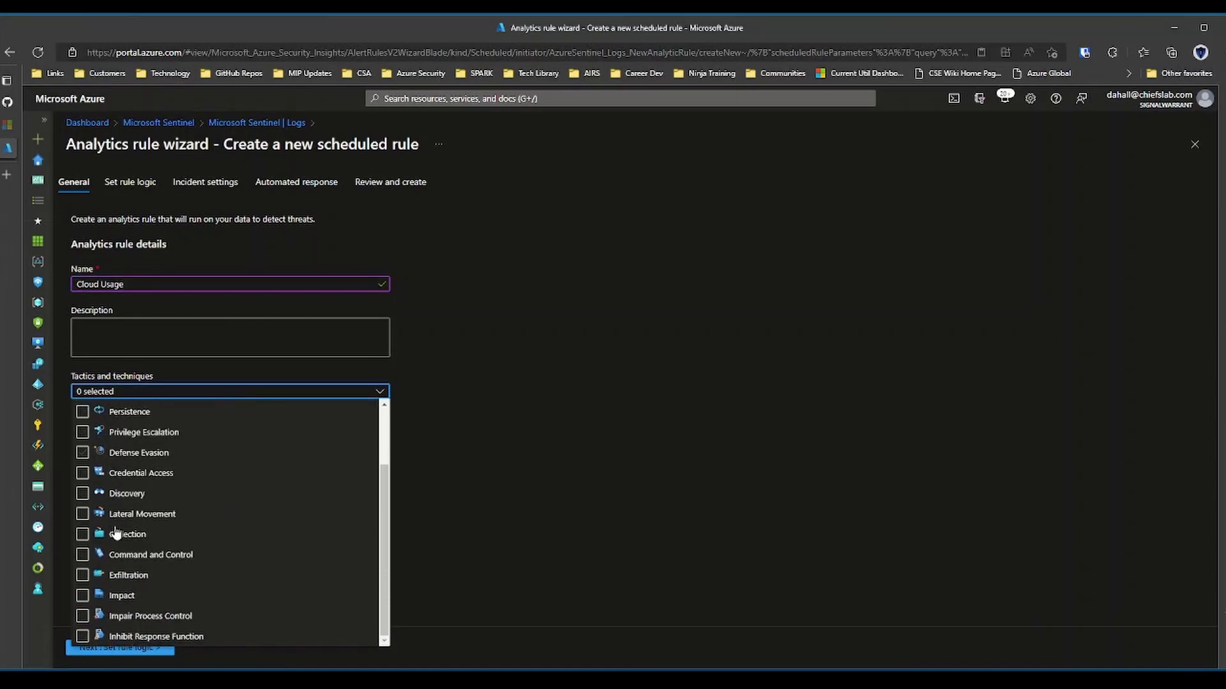
{"action": "scroll", "coordinate": [116, 533], "scroll_direction": "up", "scroll_amount": 2}
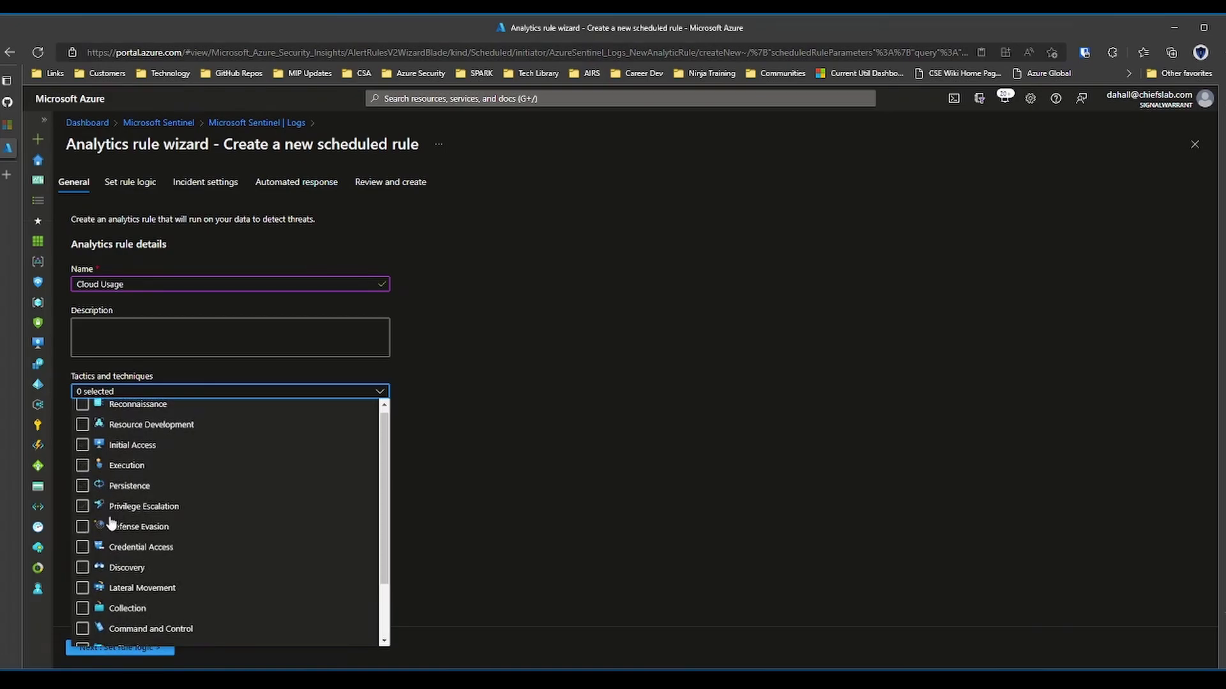
{"action": "left_click", "coordinate": [82, 567]}
{"action": "scroll", "coordinate": [143, 542], "scroll_direction": "down", "scroll_amount": 3}
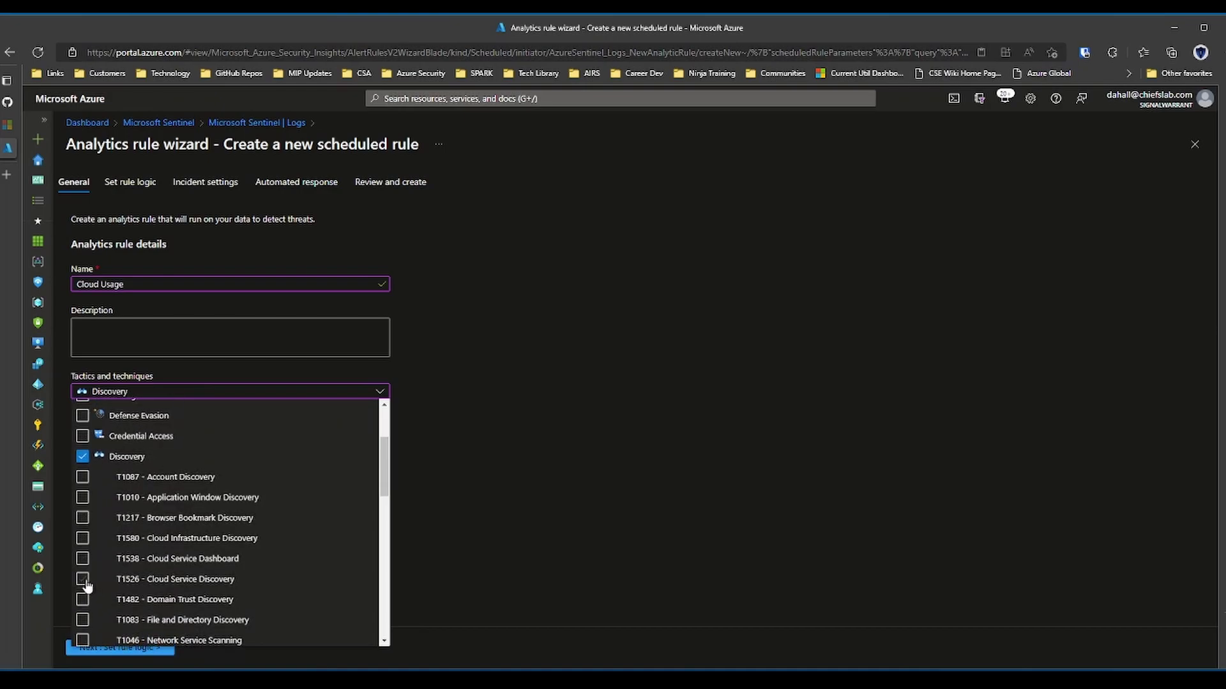
{"action": "left_click", "coordinate": [84, 581]}
{"action": "left_click", "coordinate": [466, 501]}
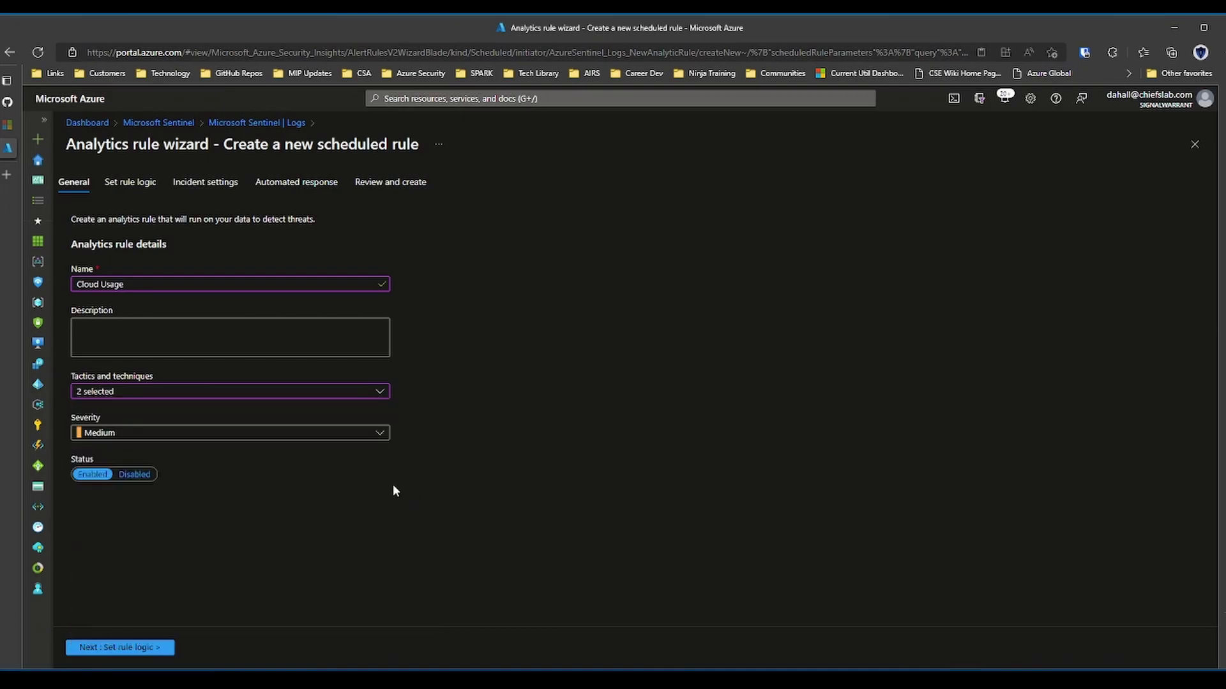
{"action": "left_click", "coordinate": [227, 439]}
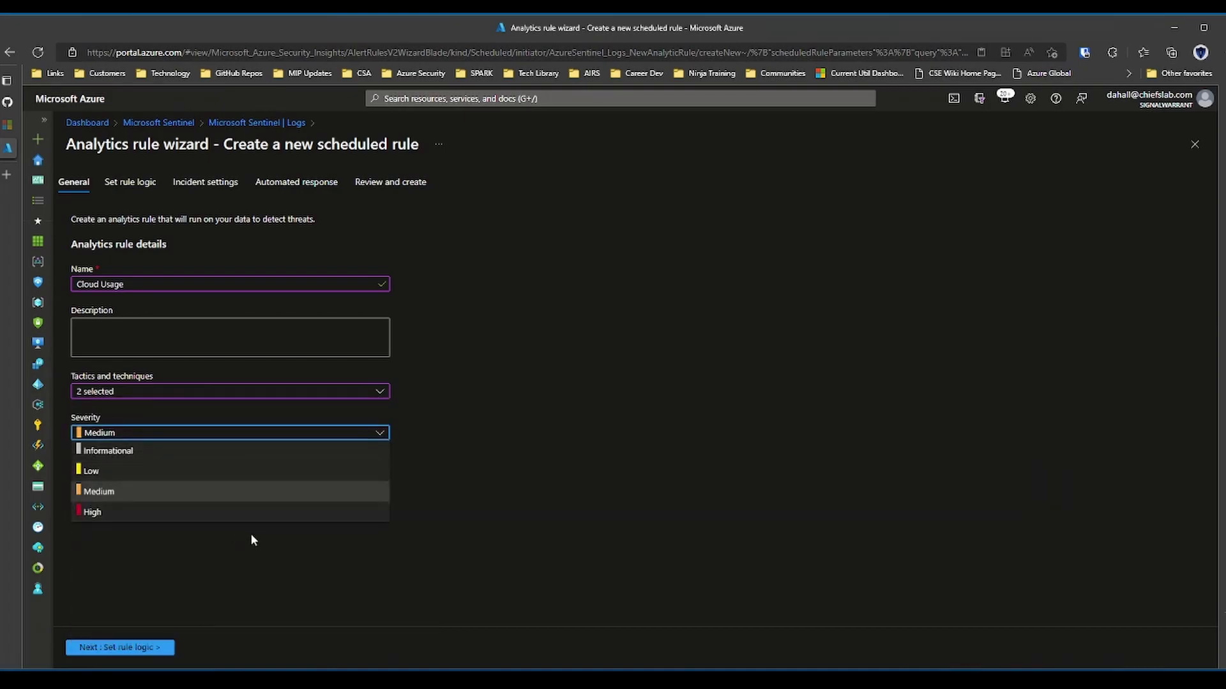
{"action": "left_click", "coordinate": [498, 518]}
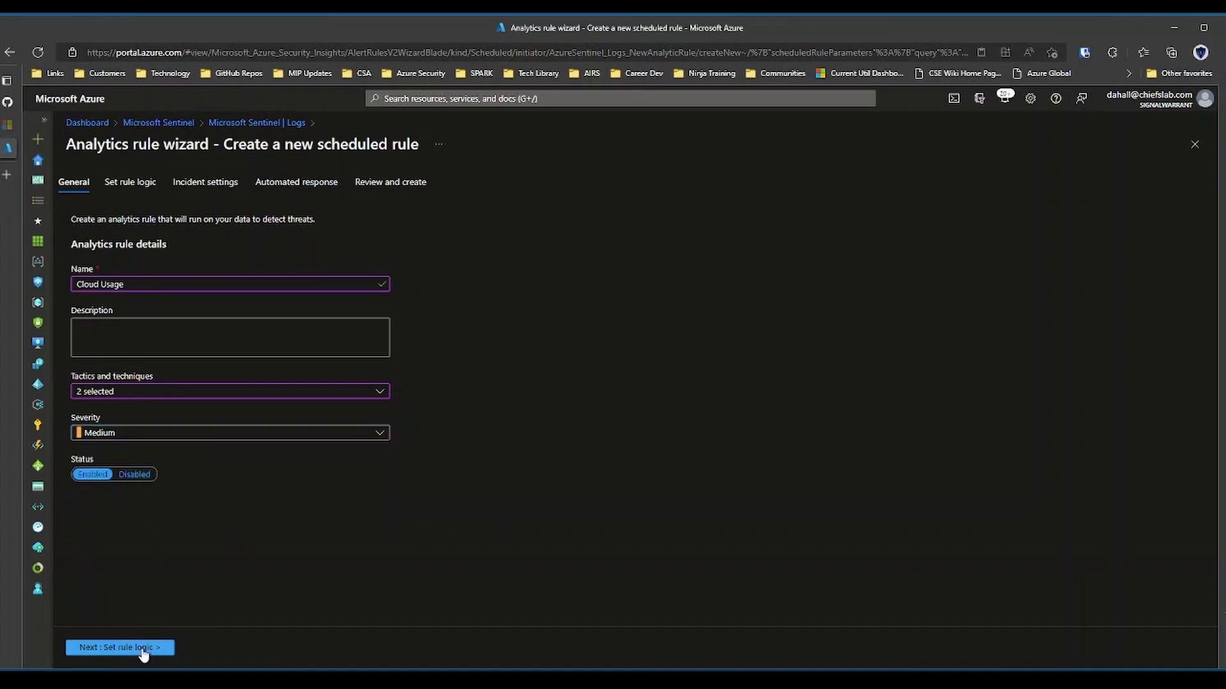
{"action": "left_click", "coordinate": [119, 647]}
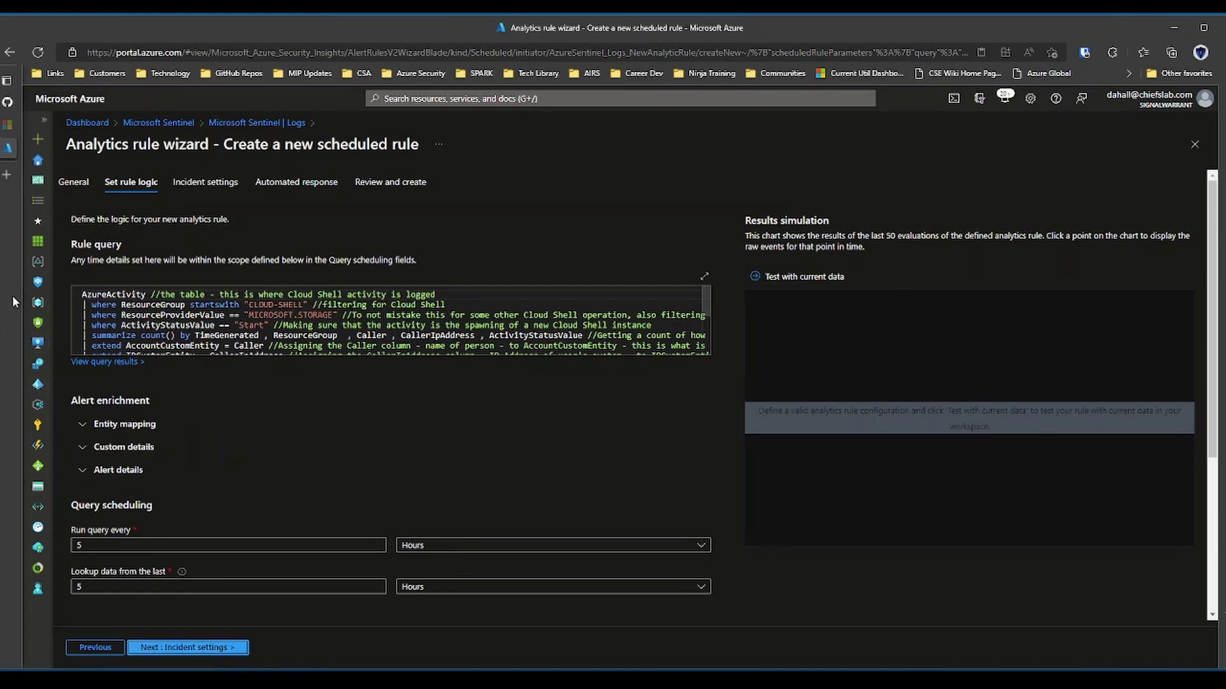
{"action": "left_click_drag", "start_coordinate": [91, 305], "coordinate": [330, 317]}
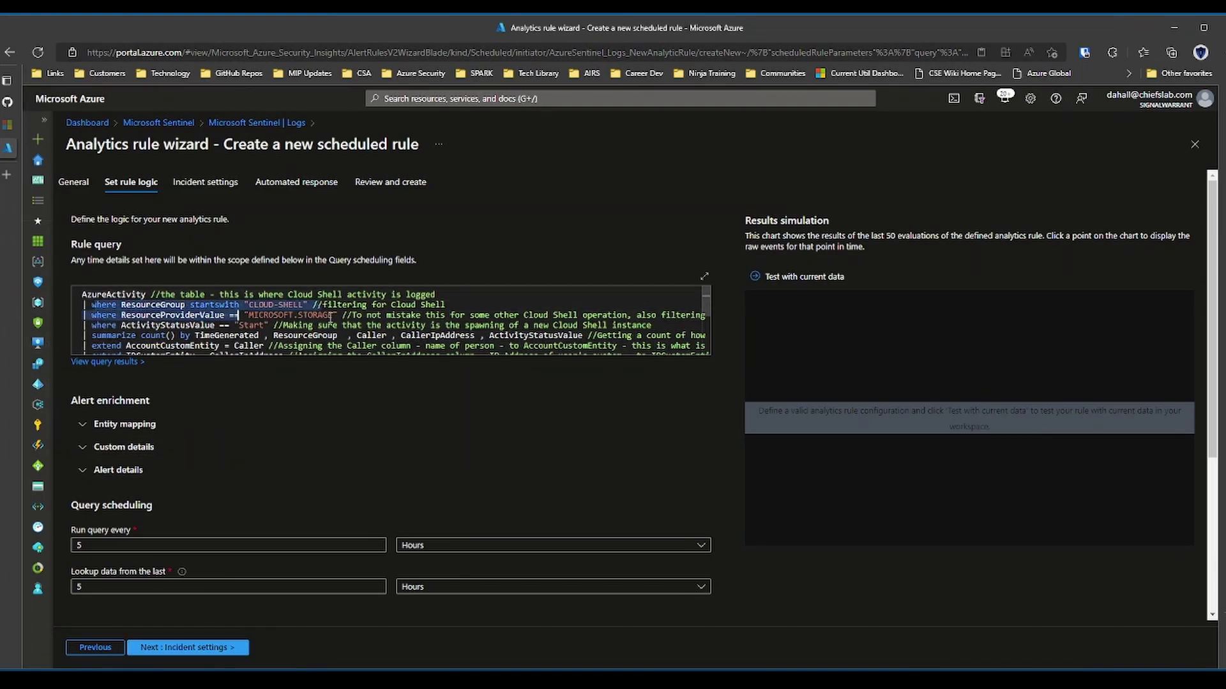
{"action": "left_click", "coordinate": [103, 425]}
{"action": "scroll", "coordinate": [113, 486], "scroll_direction": "down", "scroll_amount": 3}
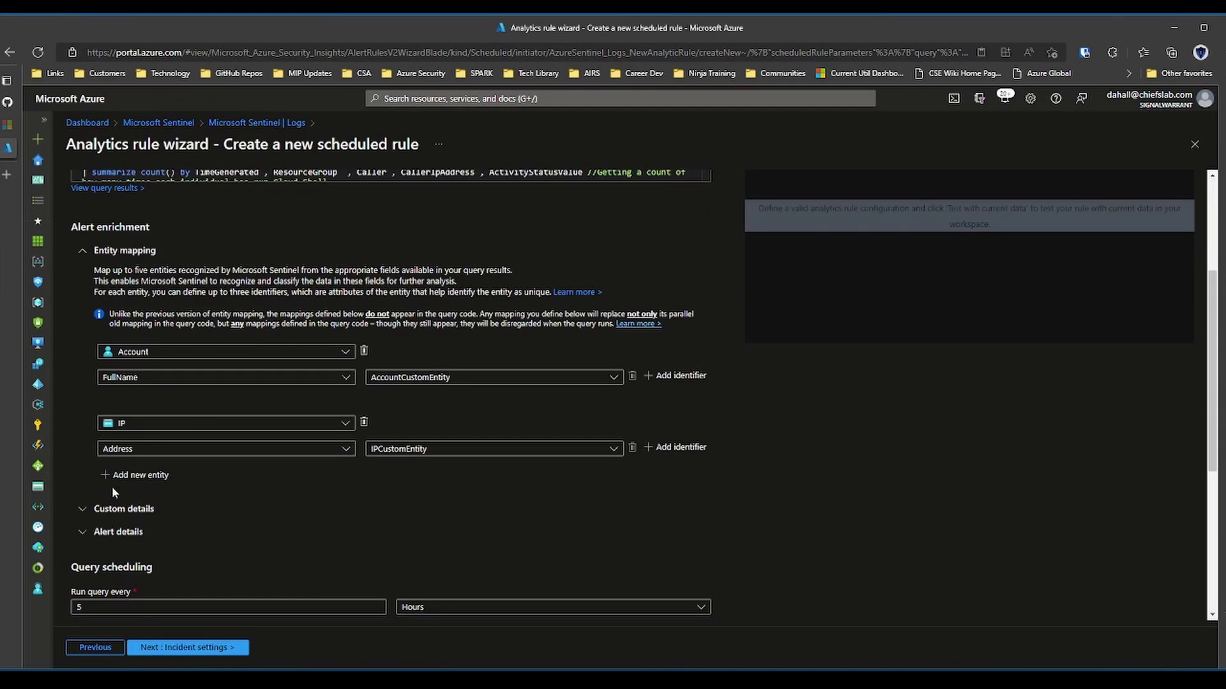
{"action": "left_click", "coordinate": [116, 509]}
{"action": "scroll", "coordinate": [191, 460], "scroll_direction": "down", "scroll_amount": 3}
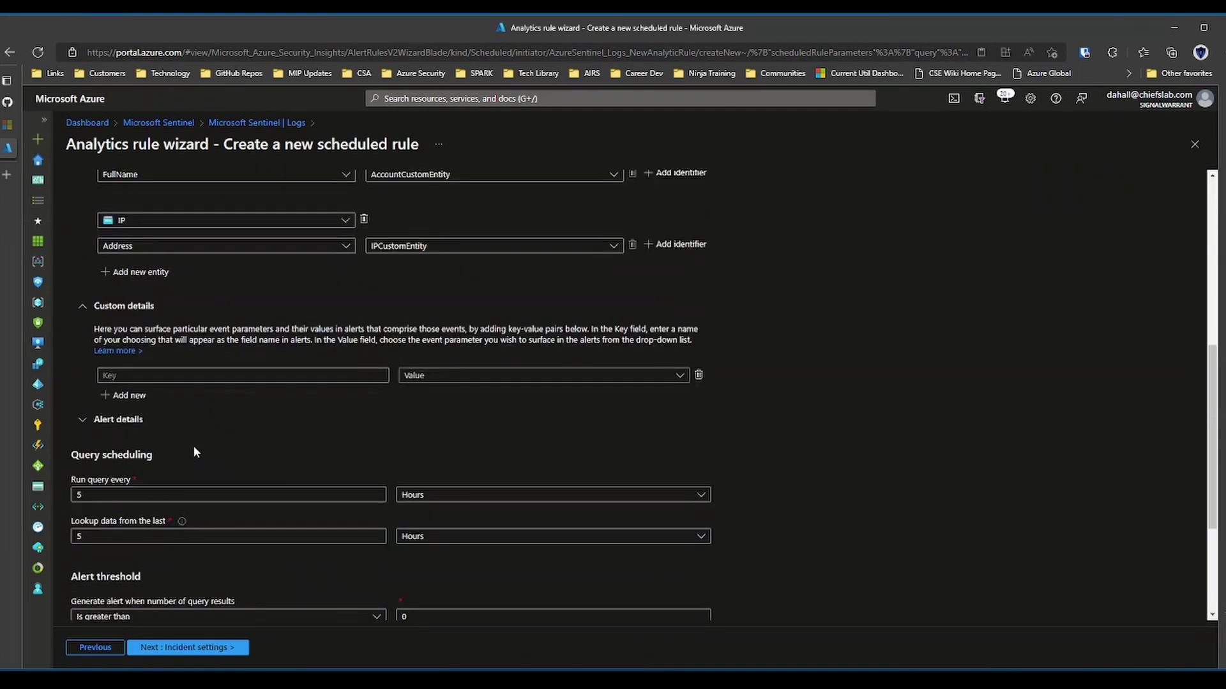
{"action": "left_click", "coordinate": [102, 420]}
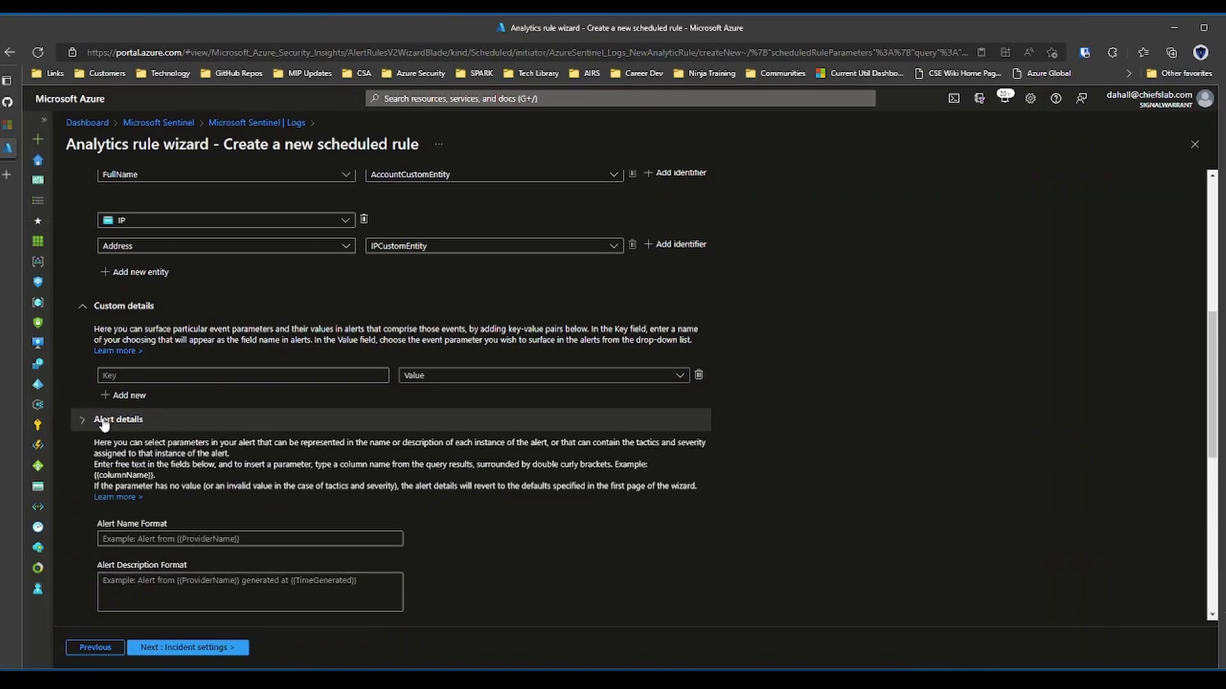
{"action": "scroll", "coordinate": [305, 482], "scroll_direction": "down", "scroll_amount": 1}
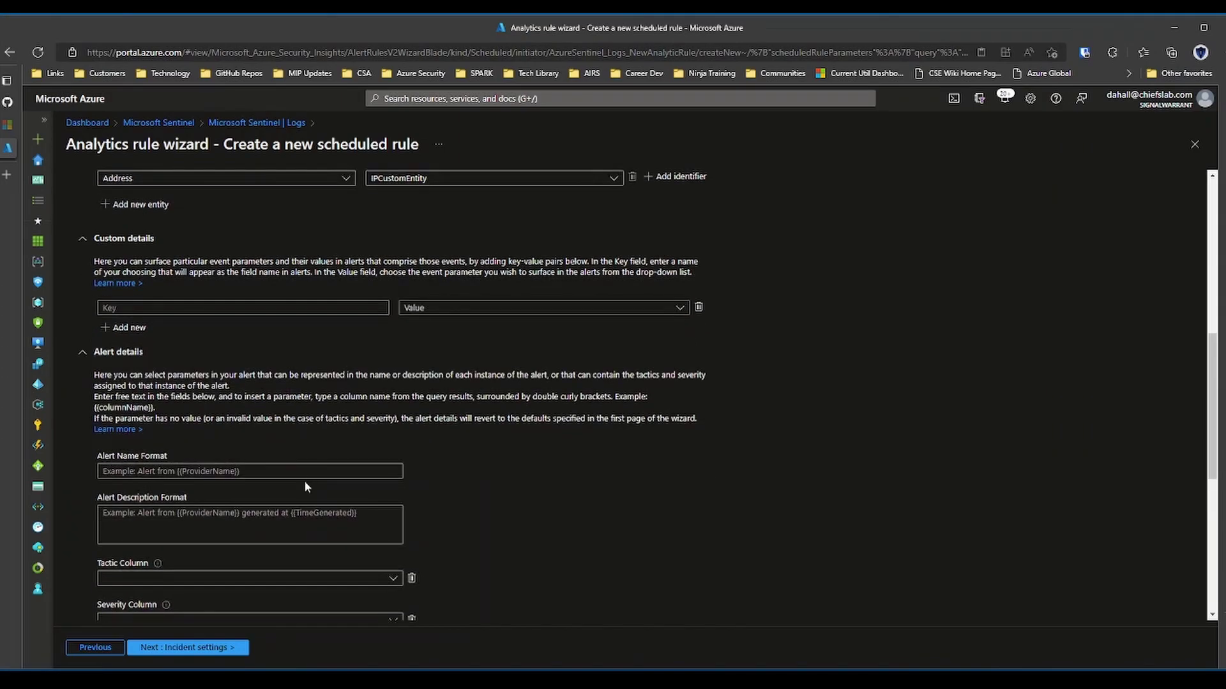
{"action": "scroll", "coordinate": [305, 485], "scroll_direction": "down", "scroll_amount": 2}
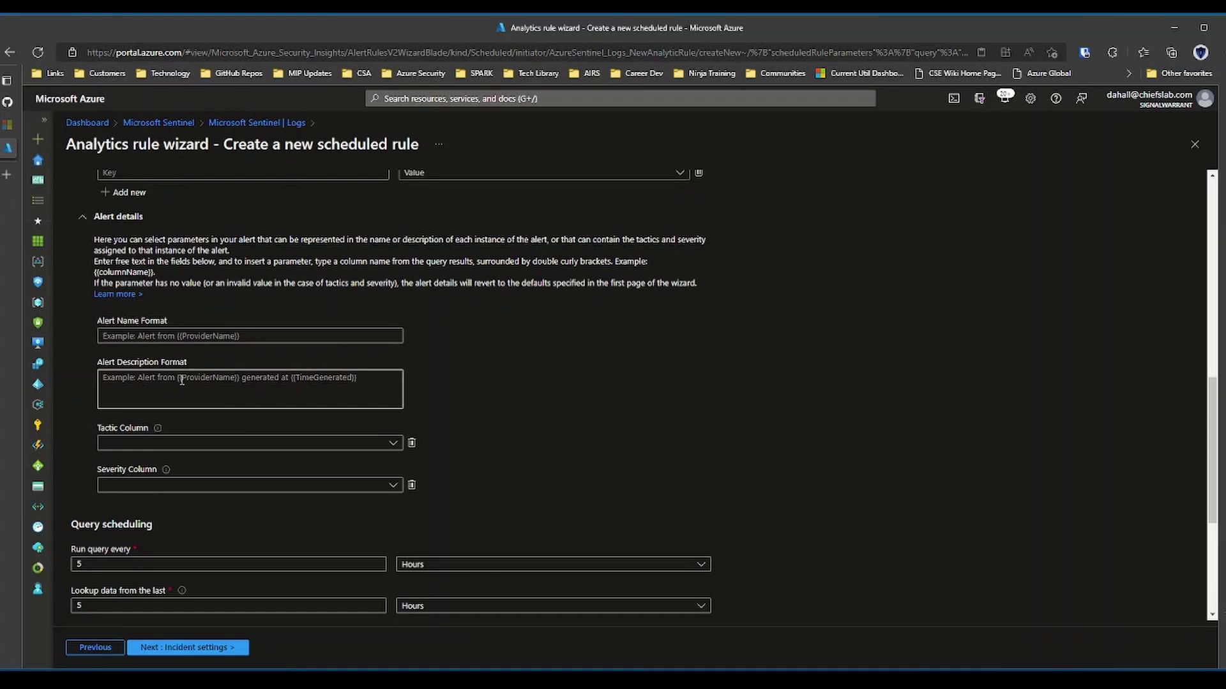
{"action": "scroll", "coordinate": [180, 381], "scroll_direction": "down", "scroll_amount": 2}
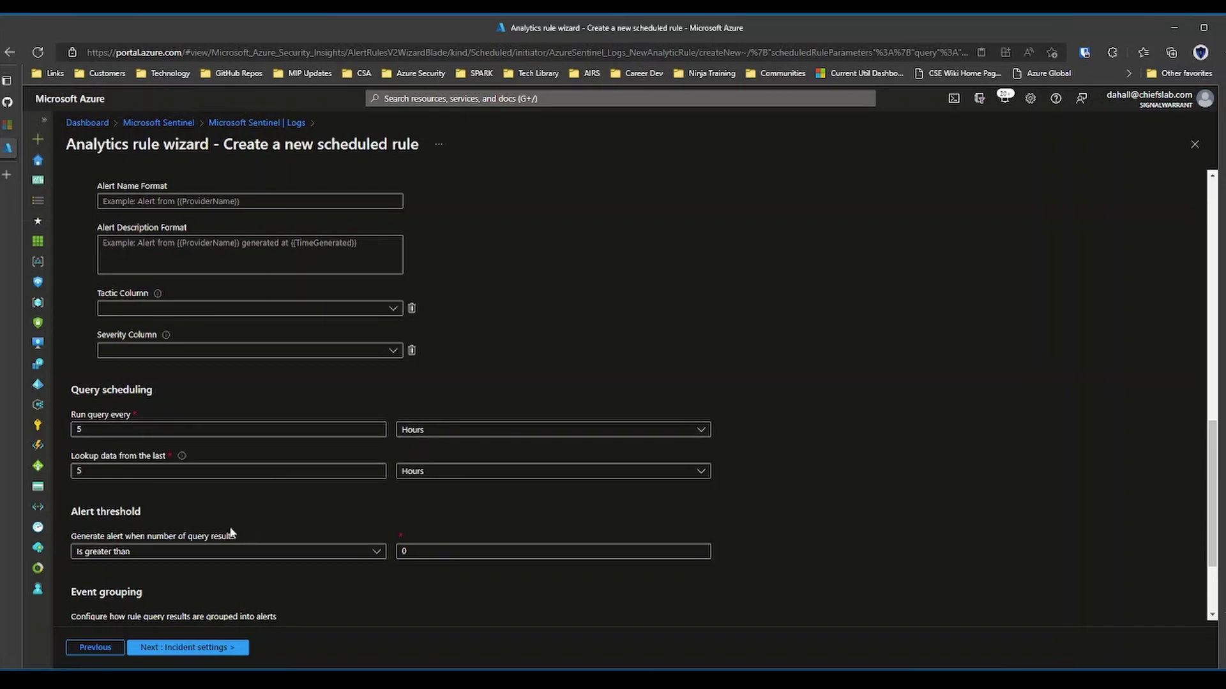
Set the alert threshold to trigger when query results exceed 100.
{"action": "scroll", "coordinate": [356, 489], "scroll_direction": "down", "scroll_amount": 2}
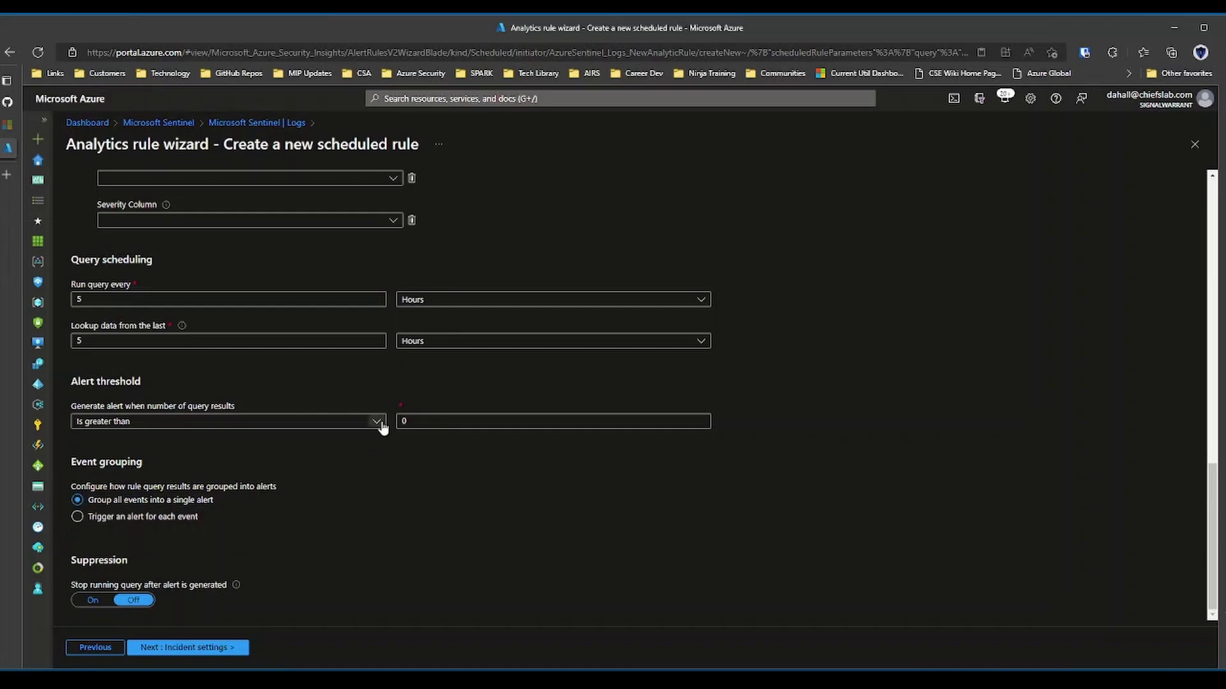
{"action": "key", "text": "Tab"}
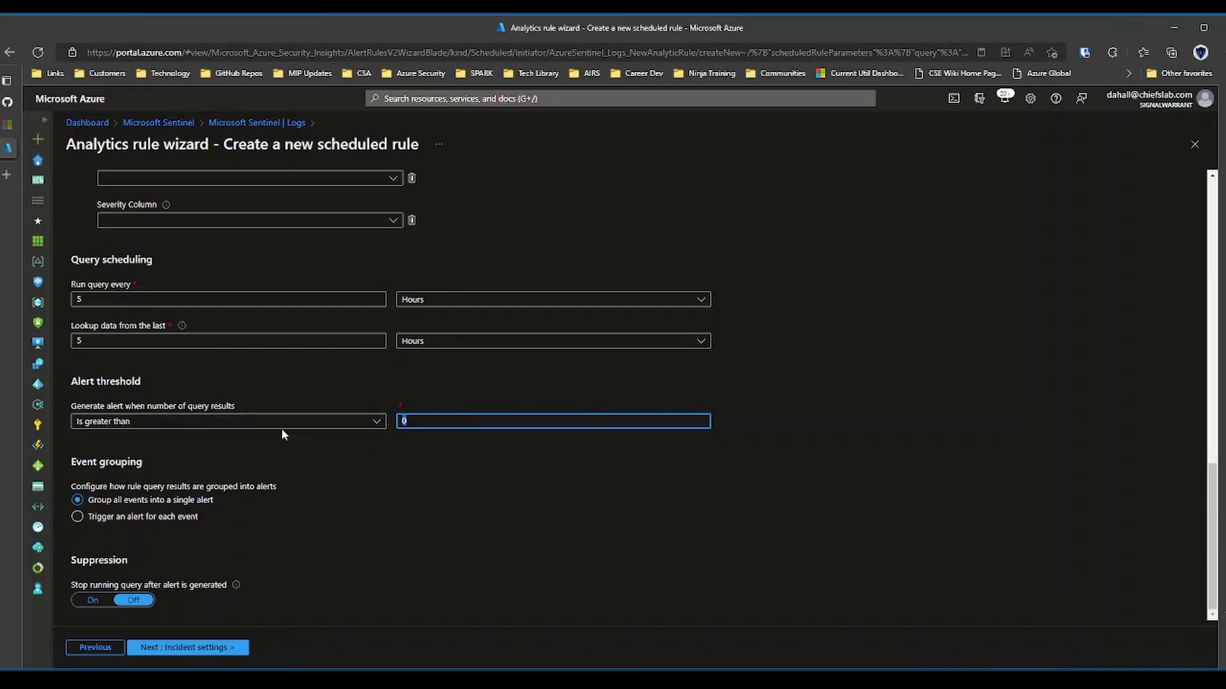
{"action": "type", "text": "100"}
Enable grouping related alerts into incidents, then add a new automation rule under Automated response.
{"action": "left_click", "coordinate": [163, 648]}
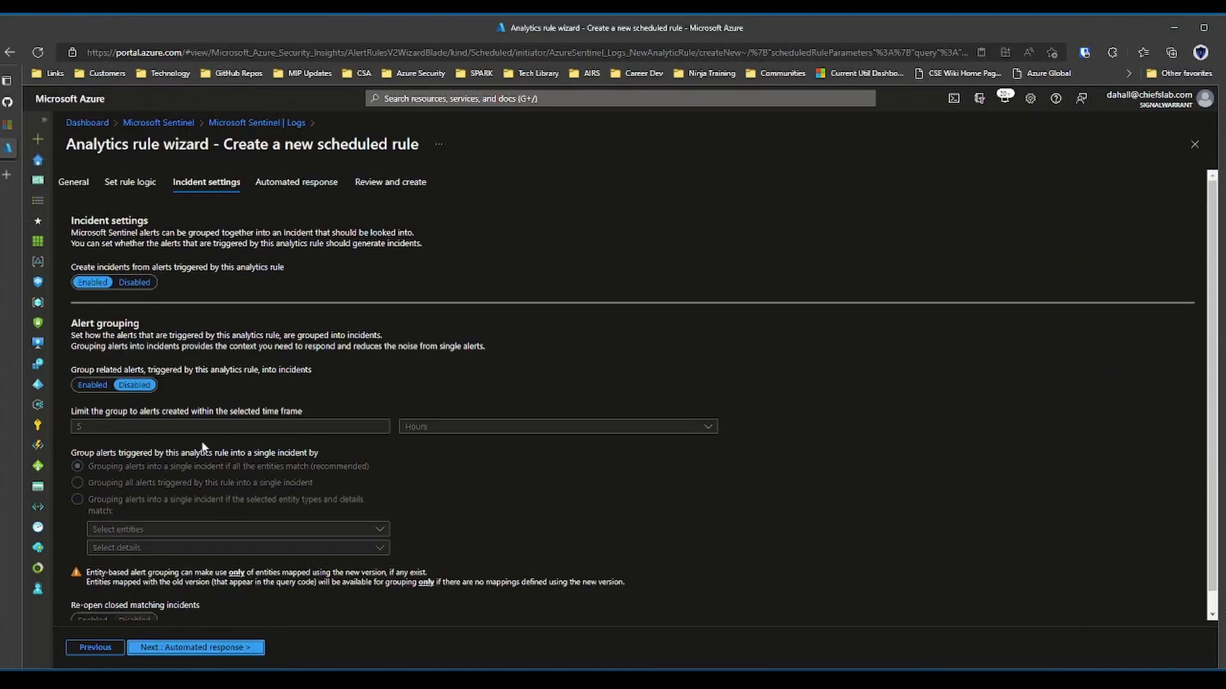
{"action": "scroll", "coordinate": [432, 313], "scroll_direction": "down", "scroll_amount": 1}
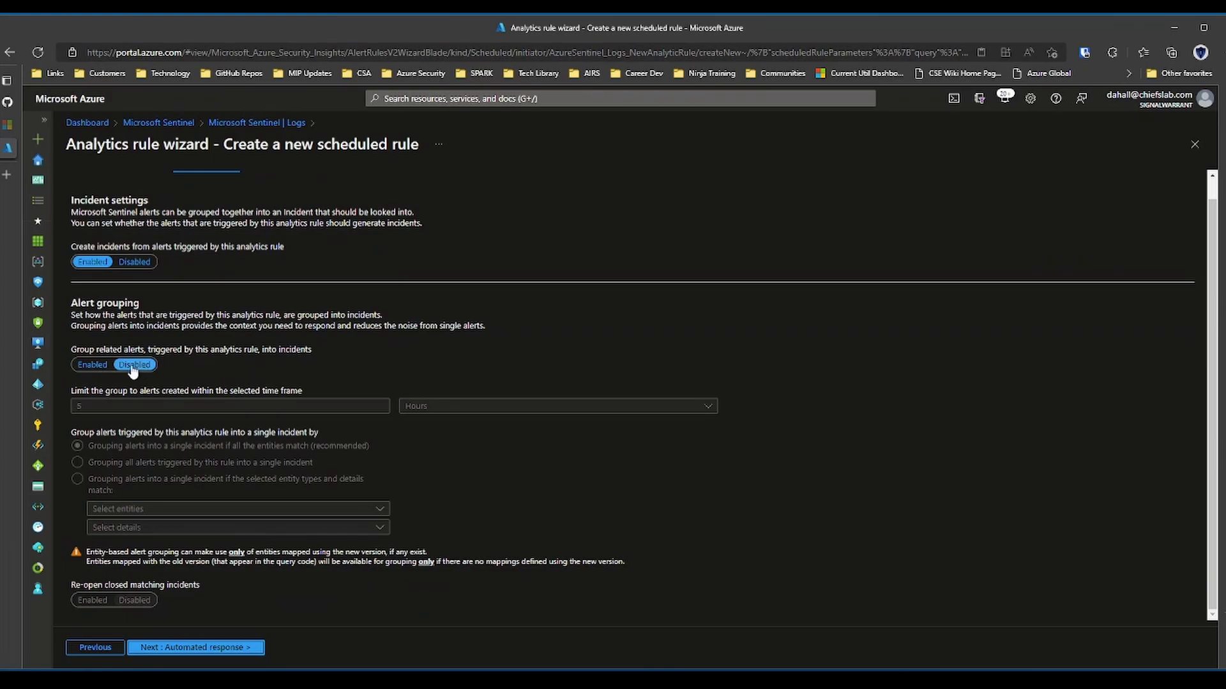
{"action": "left_click", "coordinate": [93, 366]}
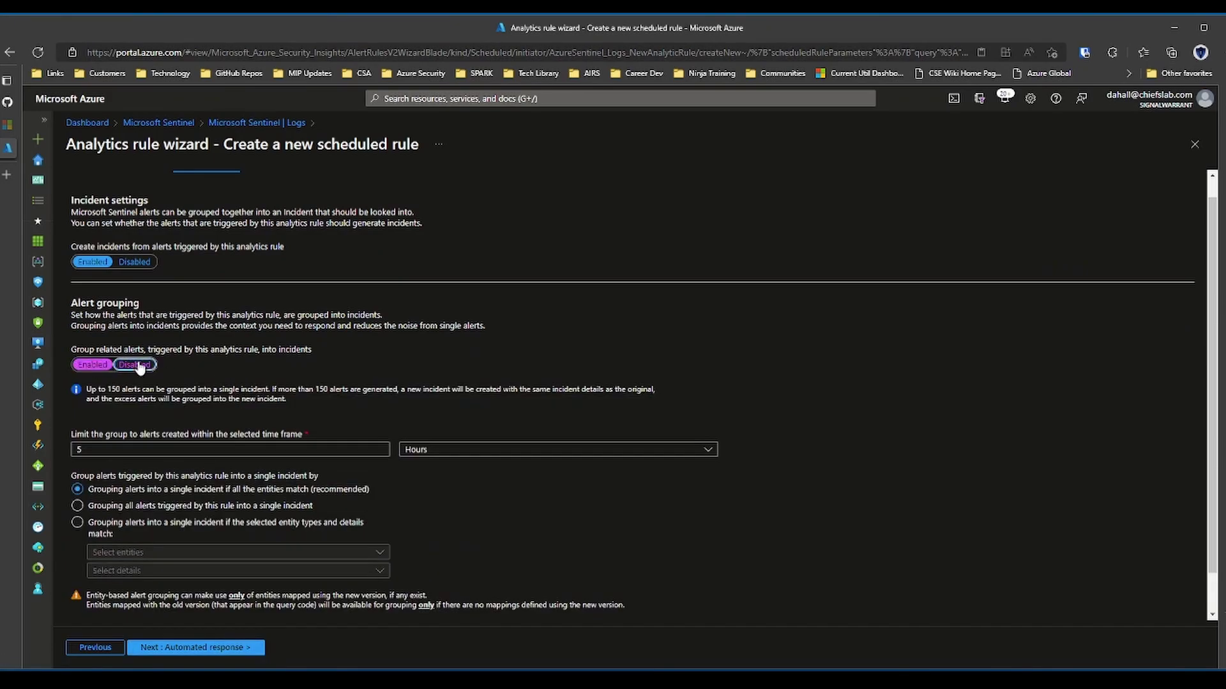
{"action": "left_click", "coordinate": [184, 649]}
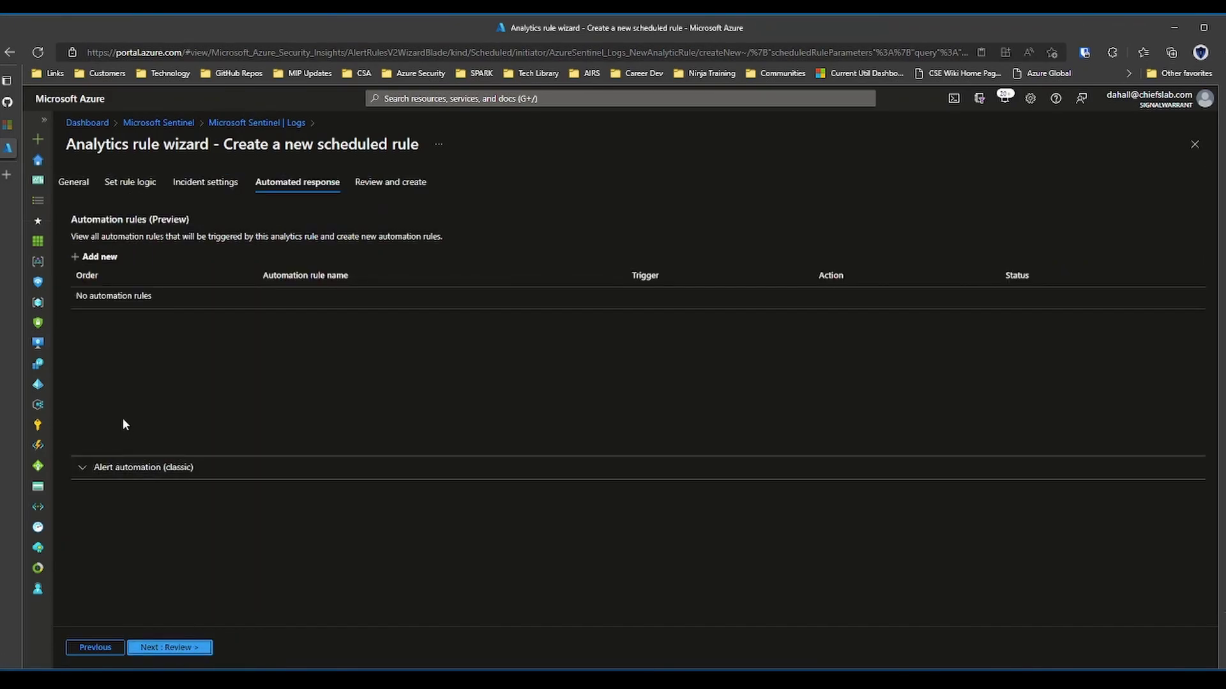
{"action": "left_click", "coordinate": [88, 257]}
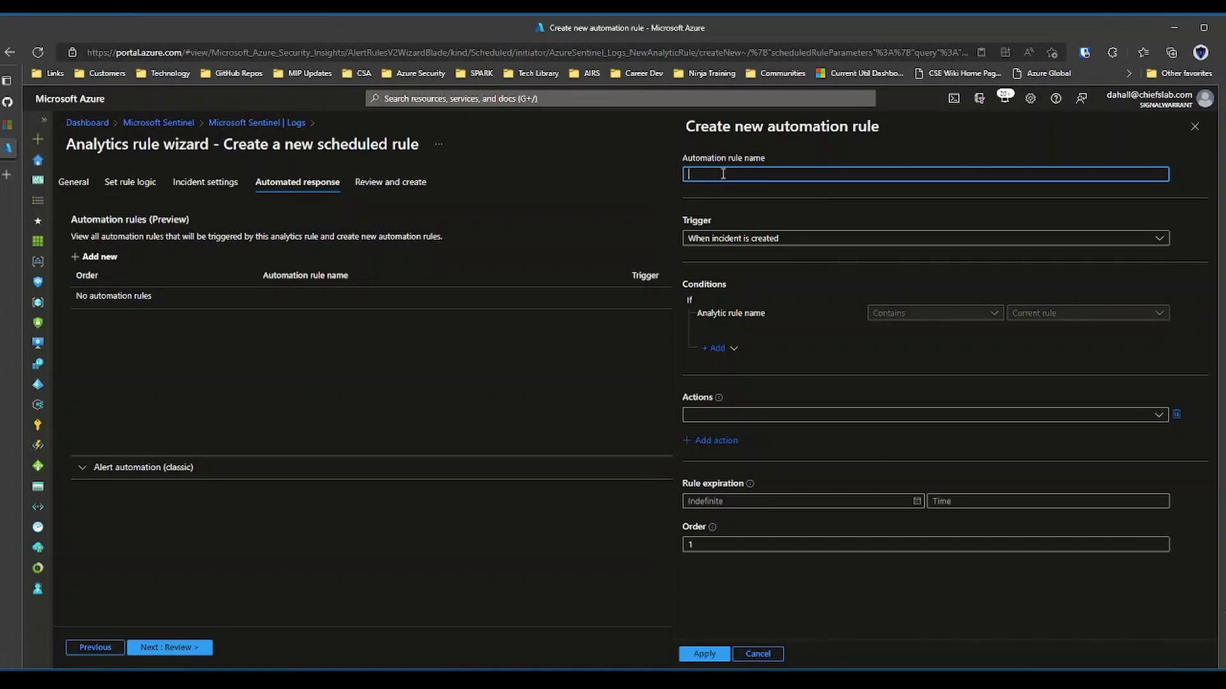
Save automation rule 'Assign Alert' with action Assign owner set to Assign to me, then review.
{"action": "type", "text": "Assign Alert"}
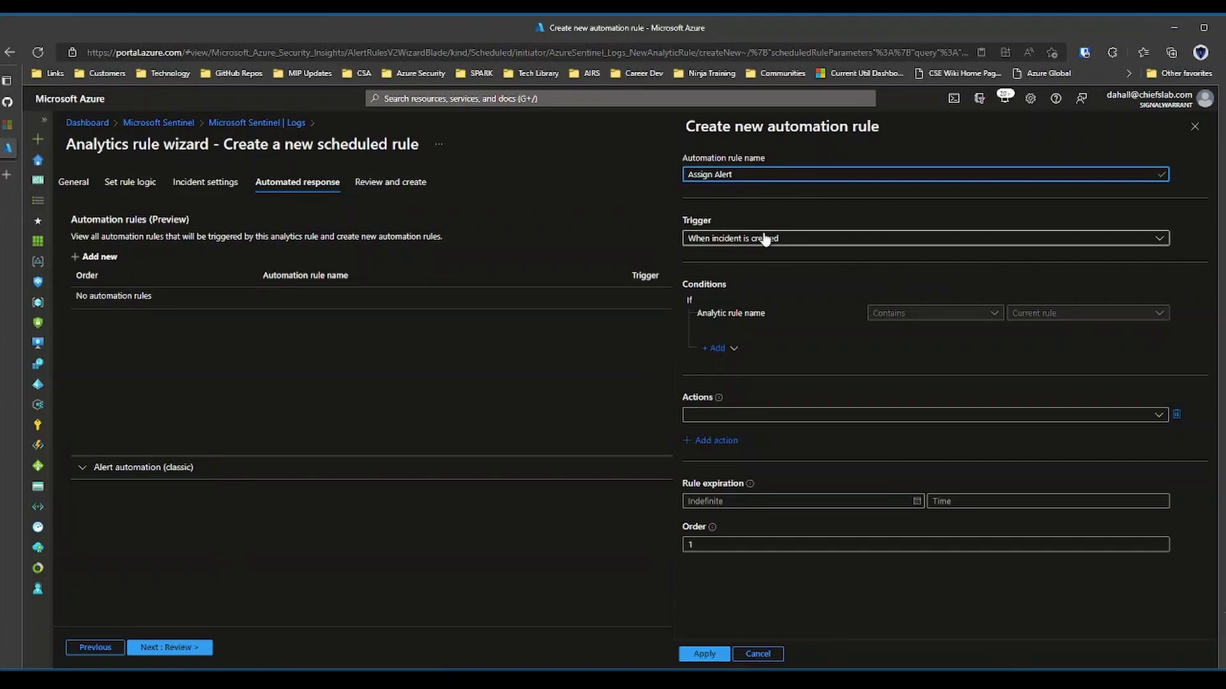
{"action": "left_click", "coordinate": [810, 415]}
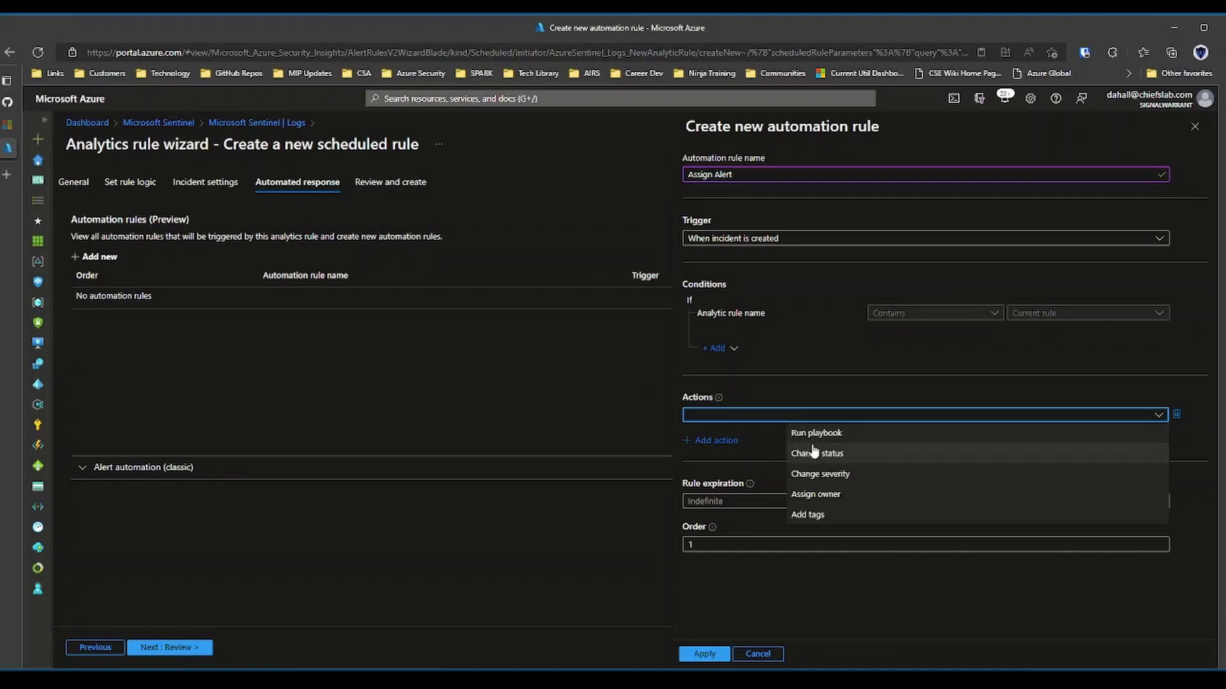
{"action": "left_click", "coordinate": [822, 495]}
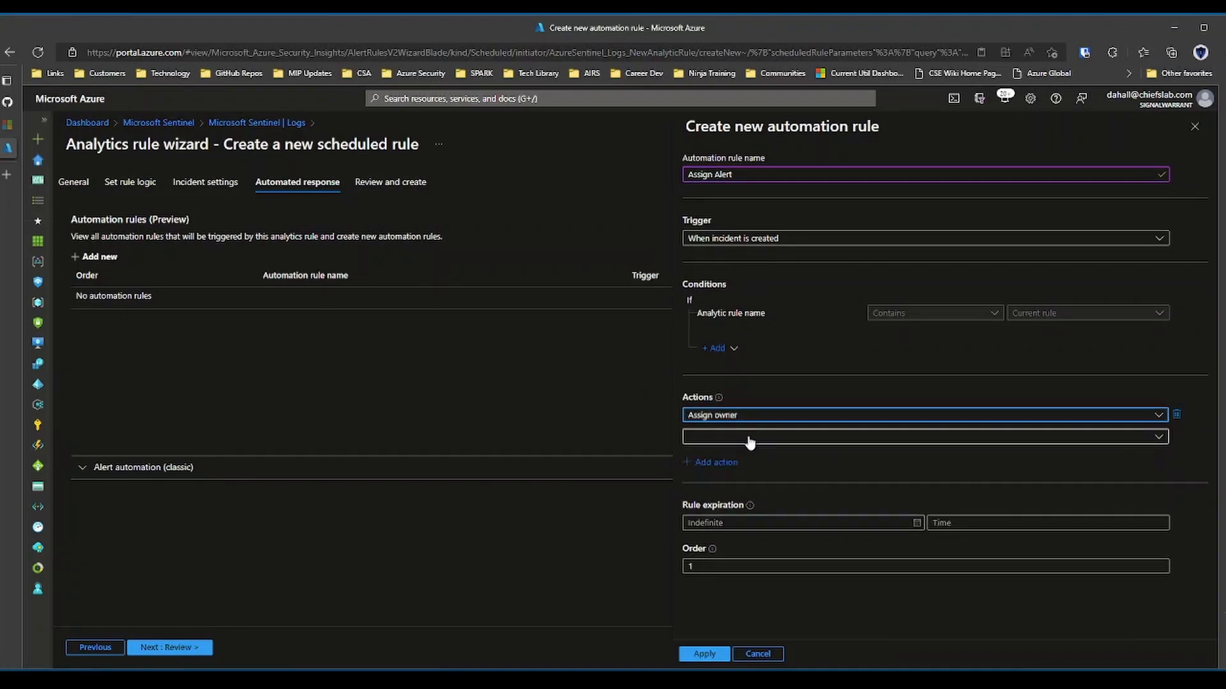
{"action": "left_click", "coordinate": [750, 439]}
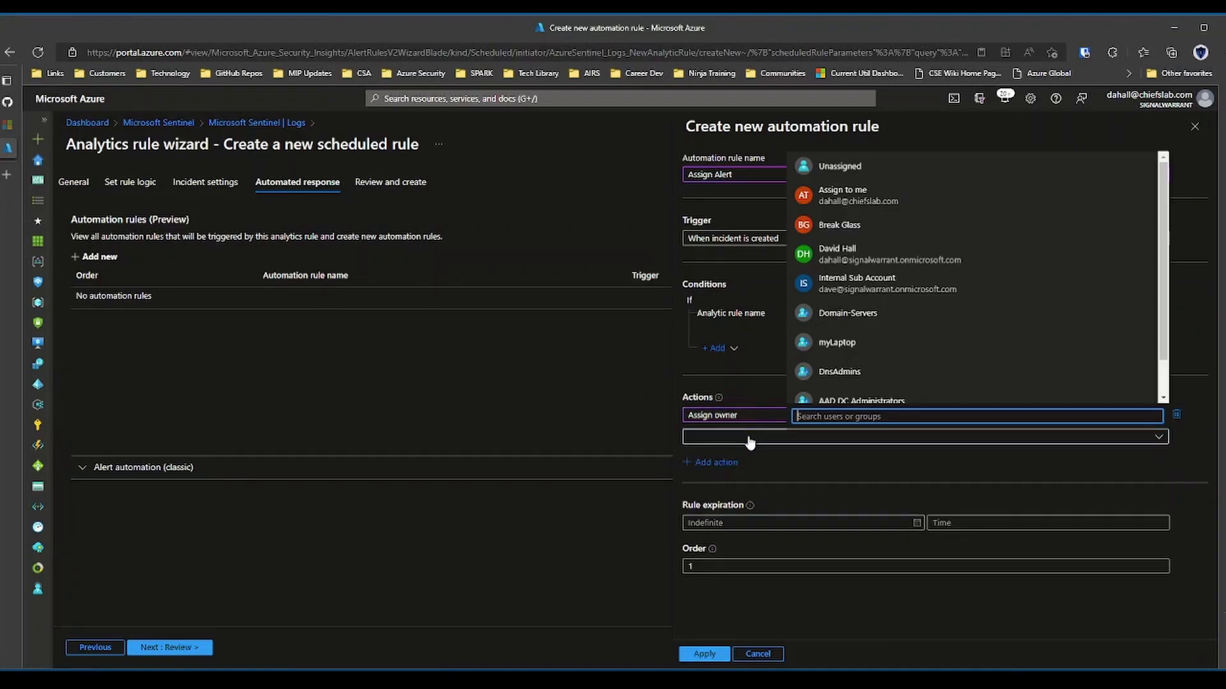
{"action": "left_click", "coordinate": [841, 198]}
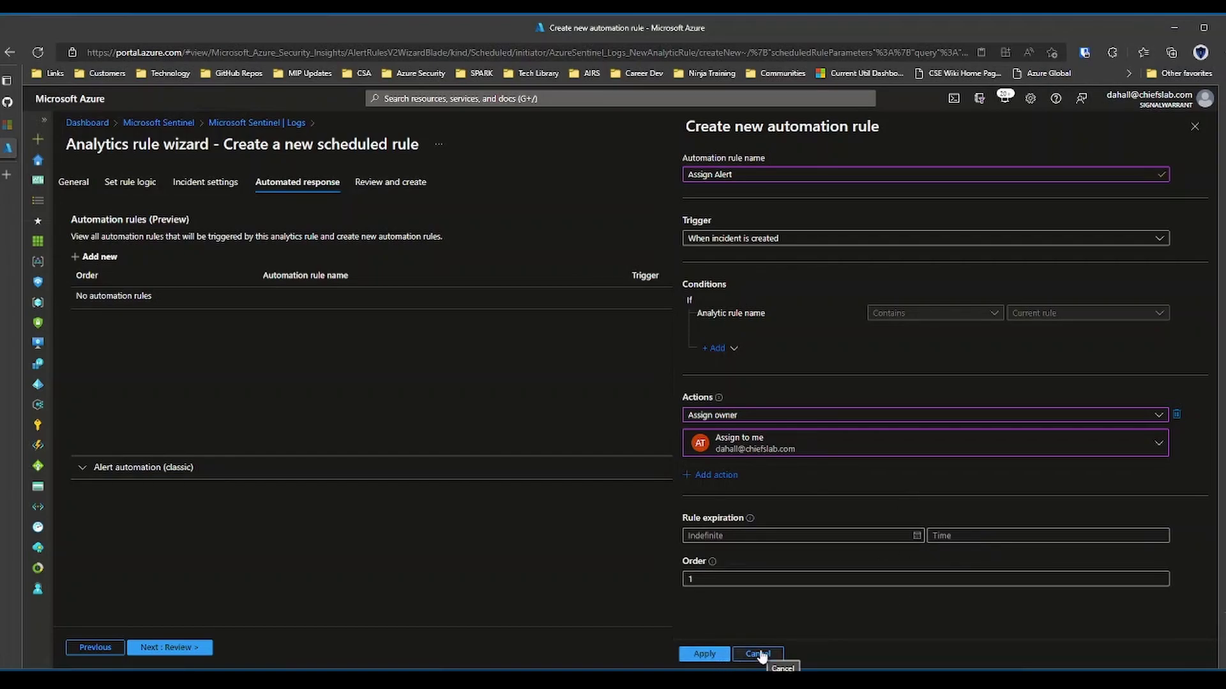
{"action": "left_click", "coordinate": [704, 654]}
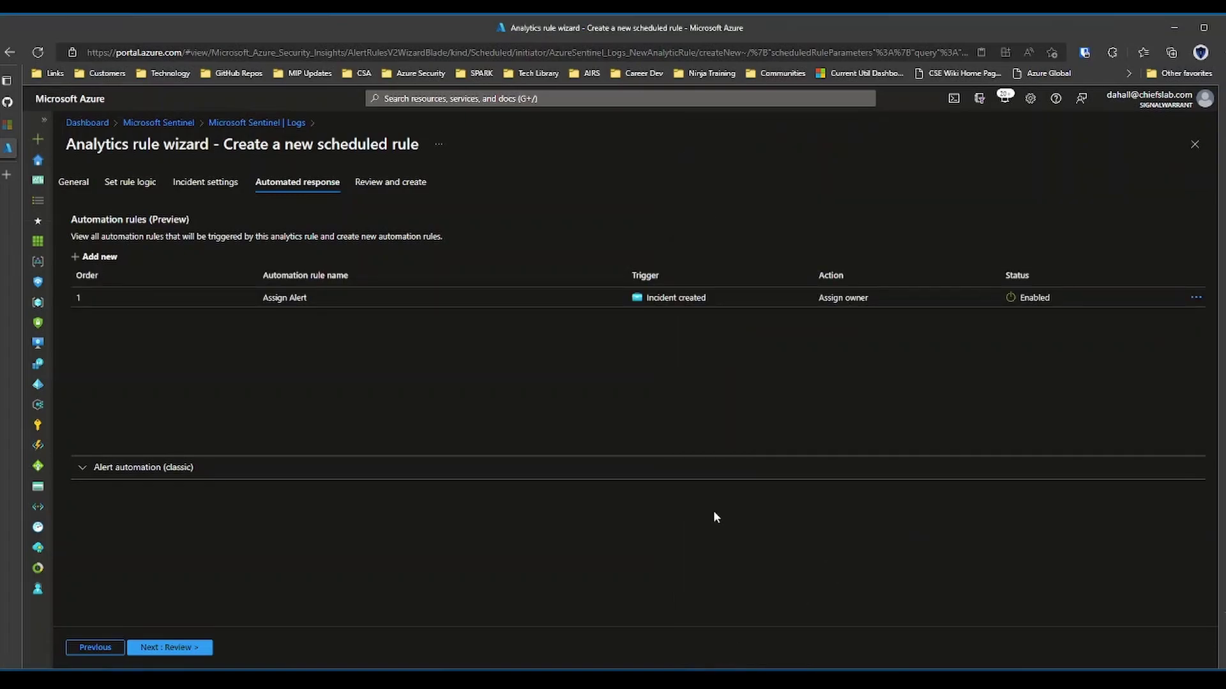
{"action": "left_click", "coordinate": [192, 649]}
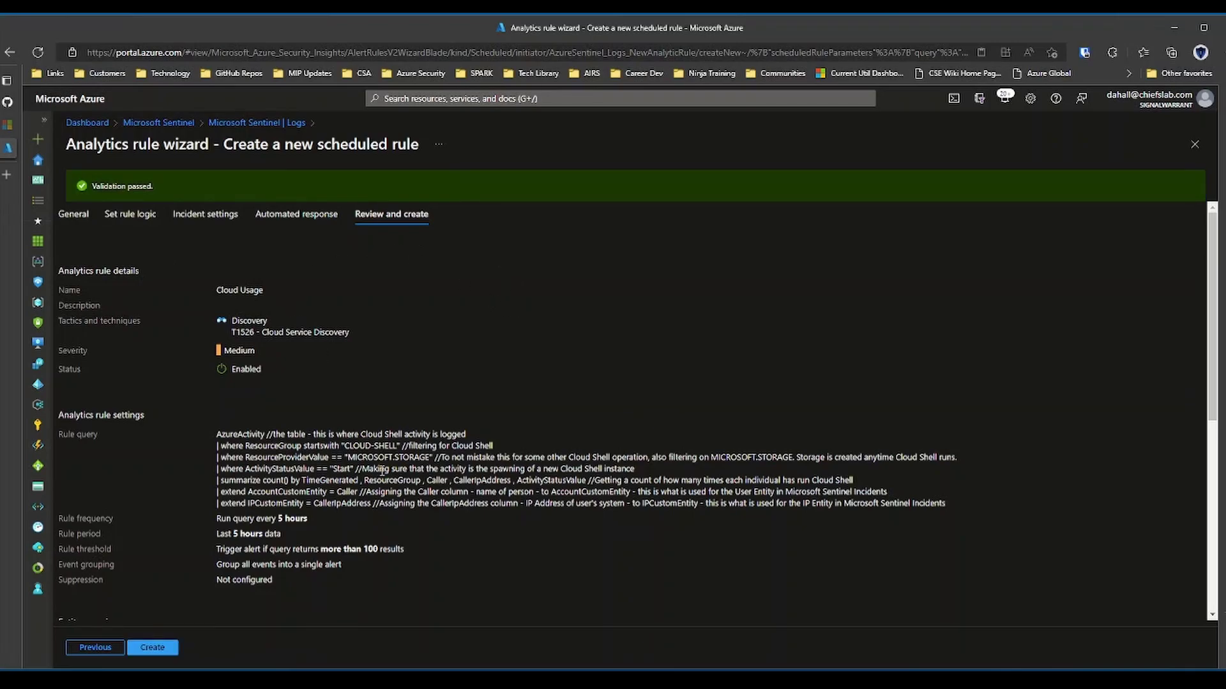
Create the Cloud Usage rule and return to the MustLearnKQL GitHub page.
{"action": "left_click", "coordinate": [146, 648]}
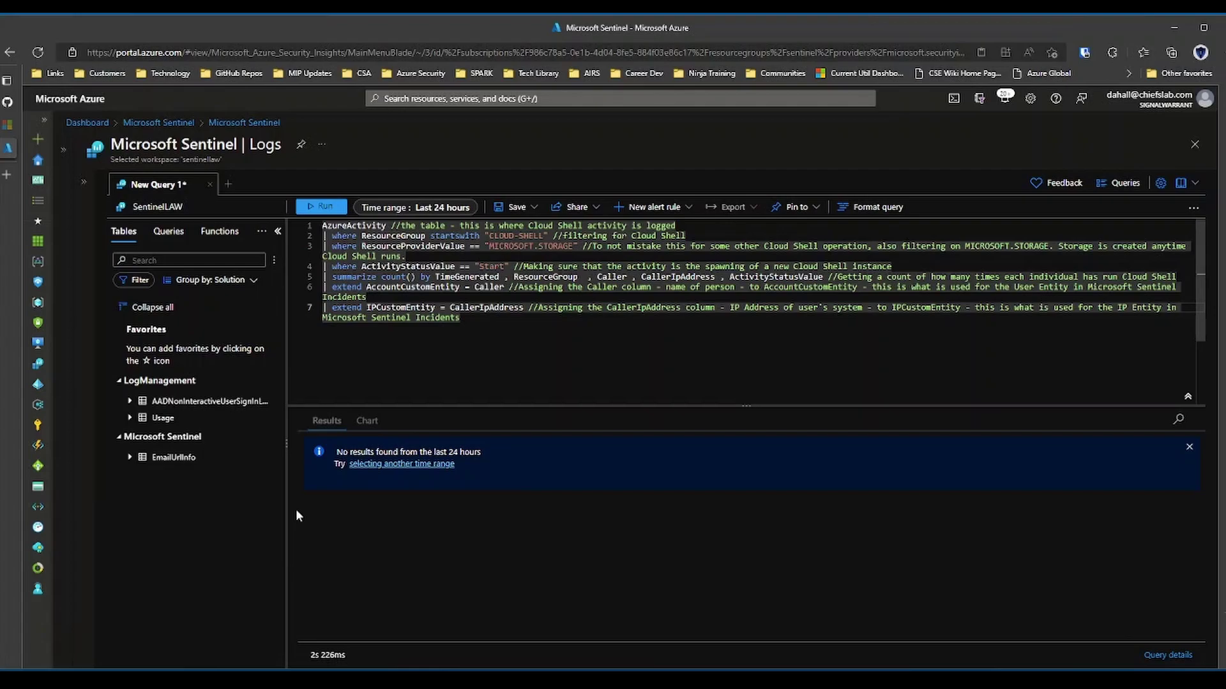
{"action": "left_click", "coordinate": [8, 104]}
{"action": "scroll", "coordinate": [268, 295], "scroll_direction": "down", "scroll_amount": 2}
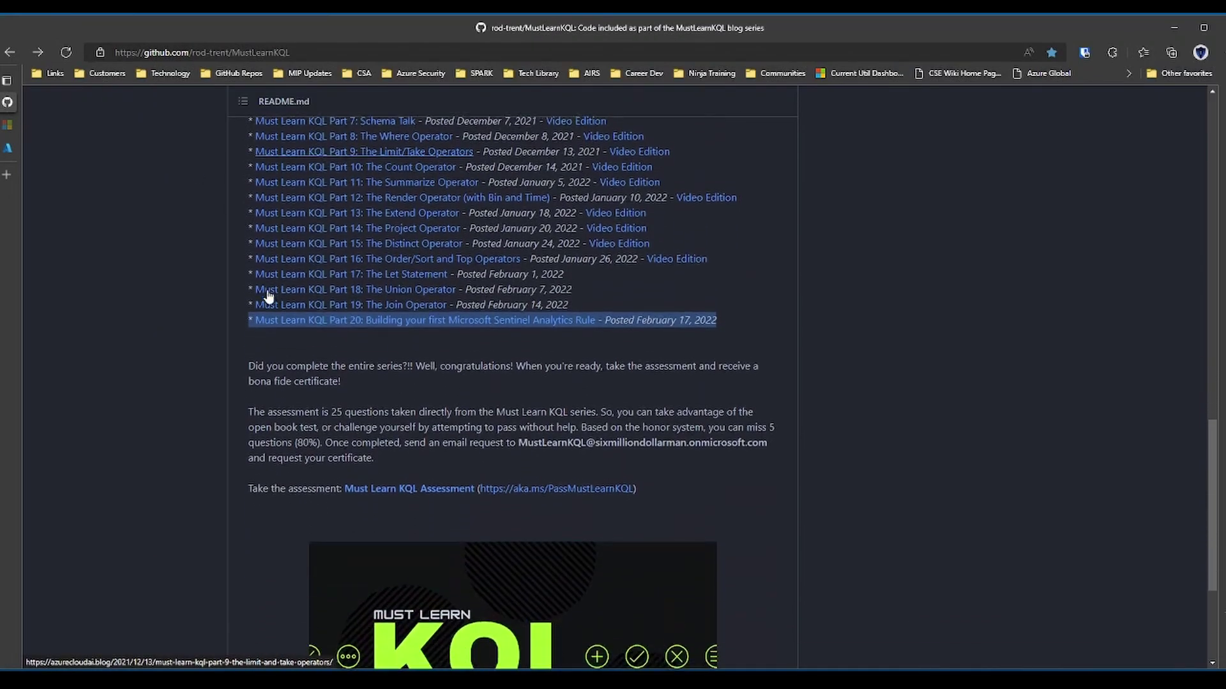
{"action": "scroll", "coordinate": [269, 295], "scroll_direction": "down", "scroll_amount": 2}
{"action": "scroll", "coordinate": [293, 315], "scroll_direction": "up", "scroll_amount": 3}
{"action": "scroll", "coordinate": [446, 338], "scroll_direction": "down", "scroll_amount": 1}
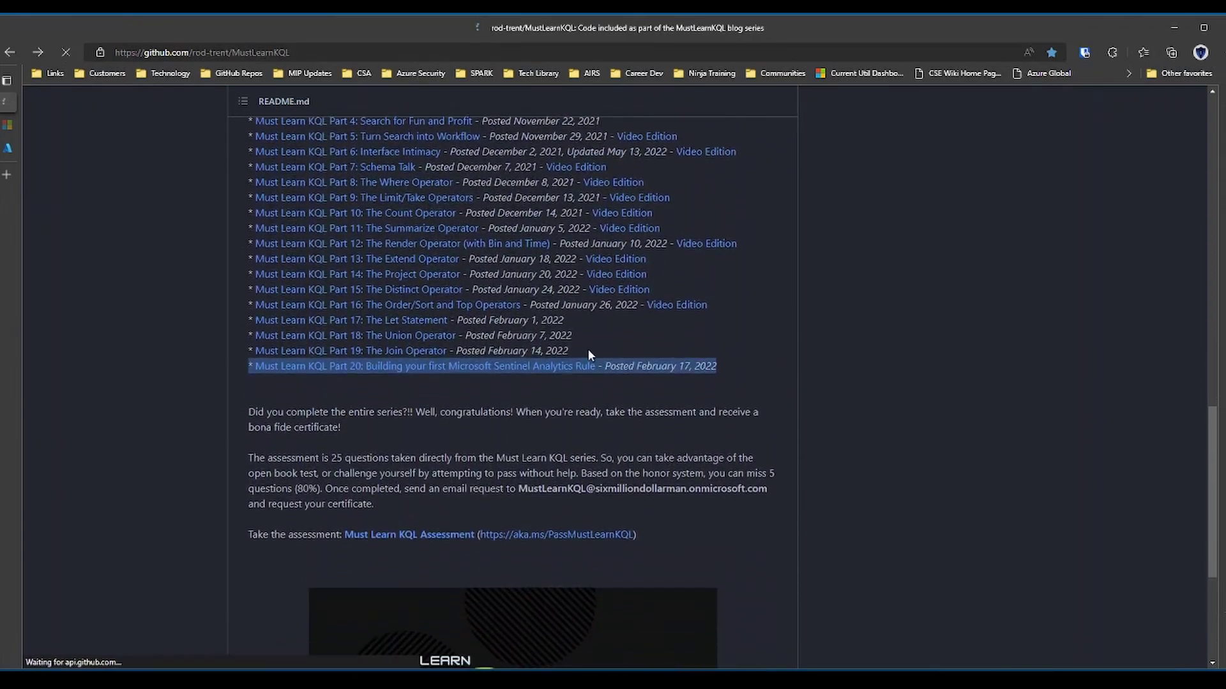
{"action": "scroll", "coordinate": [588, 353], "scroll_direction": "down", "scroll_amount": 7}
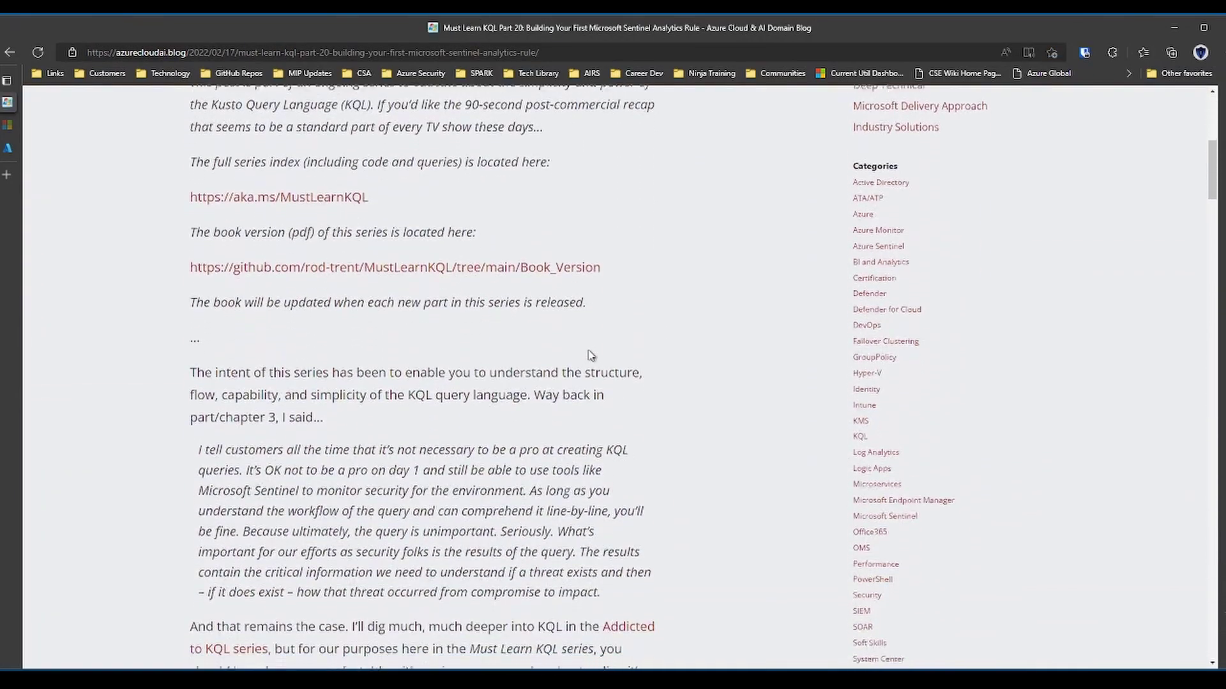
{"action": "scroll", "coordinate": [588, 353], "scroll_direction": "down", "scroll_amount": 8}
{"action": "left_click_drag", "start_coordinate": [475, 296], "coordinate": [307, 290]}
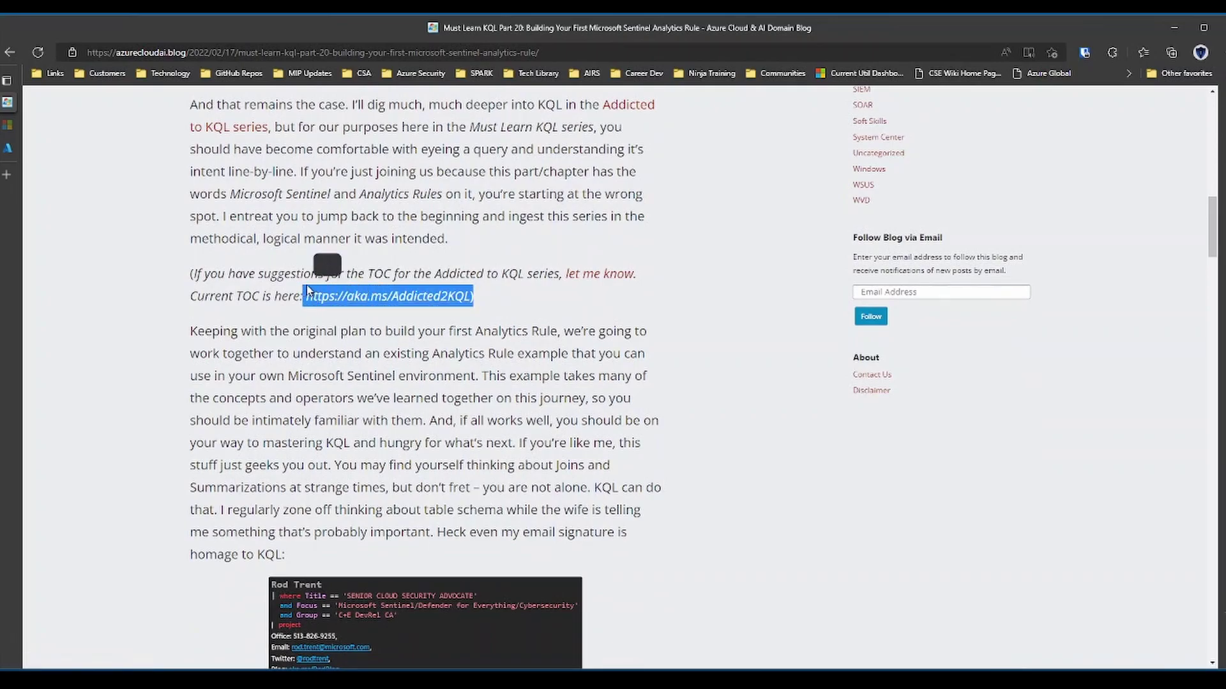